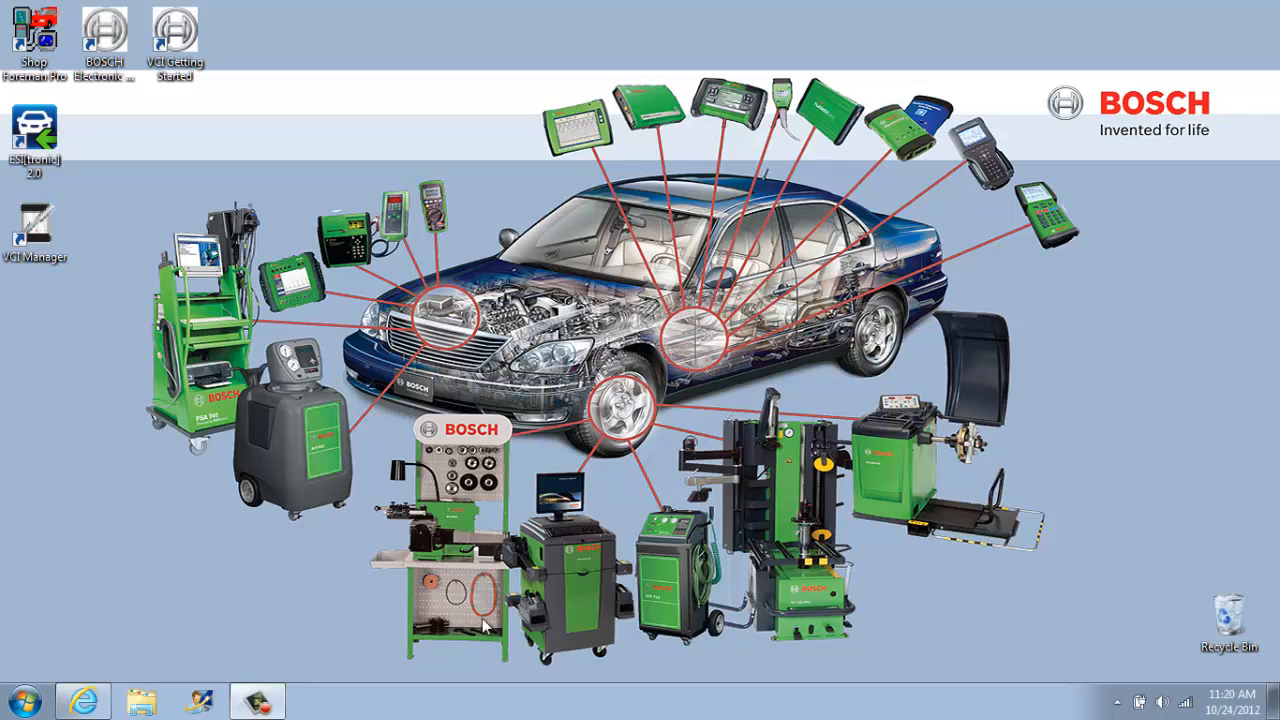
# Step: Switch to the ACDelco TDS site in the browser, review the new-user registration form and return to the welcome page
pyautogui.click(86, 701)
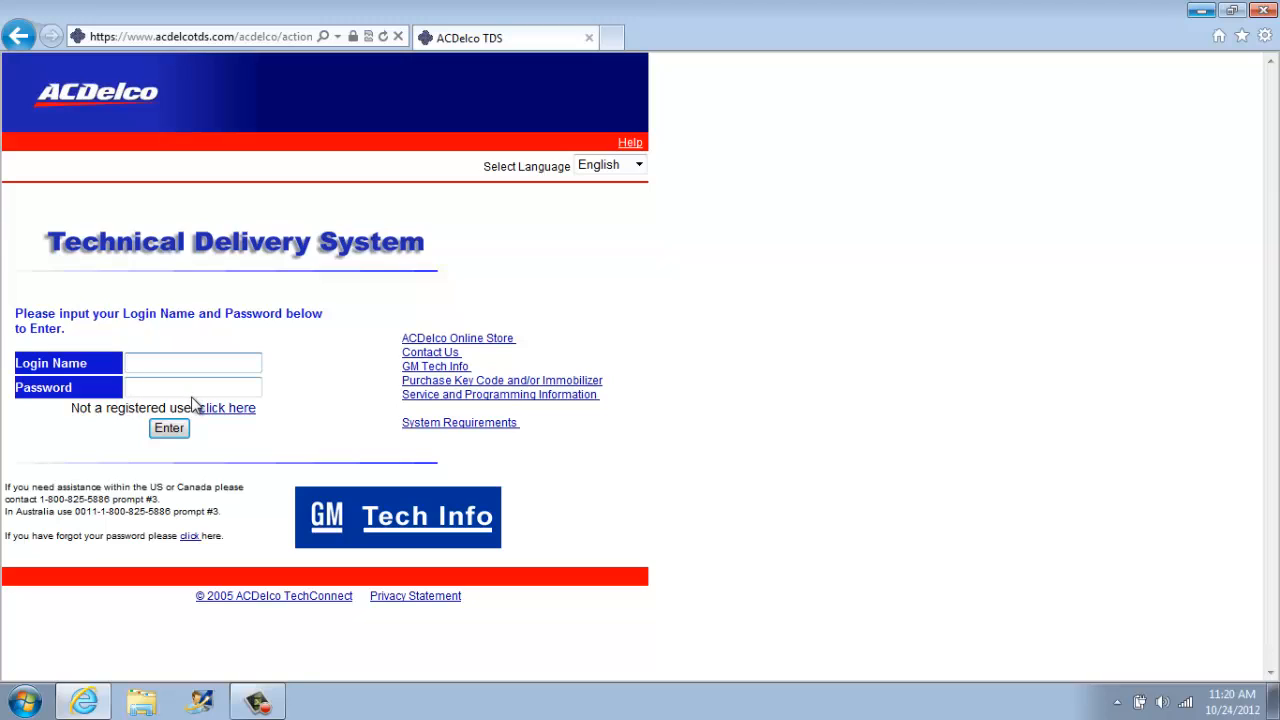
pyautogui.click(228, 414)
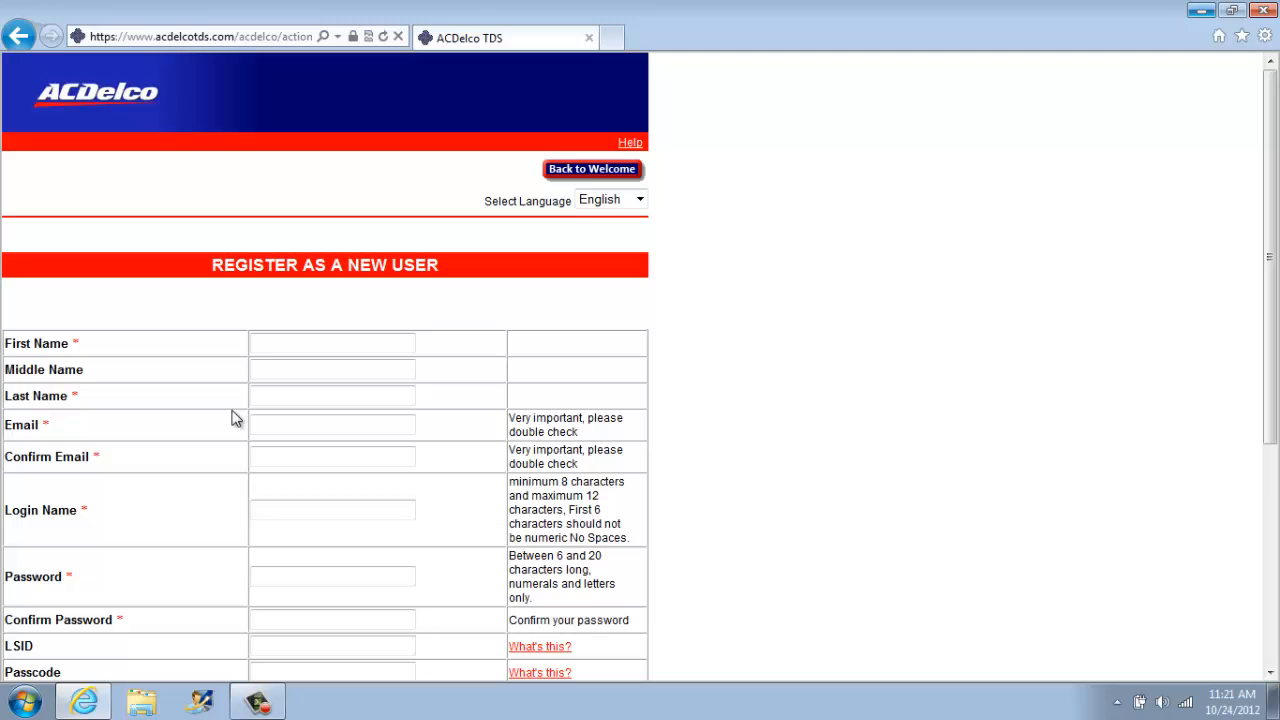
pyautogui.scroll(-4, 231, 418)
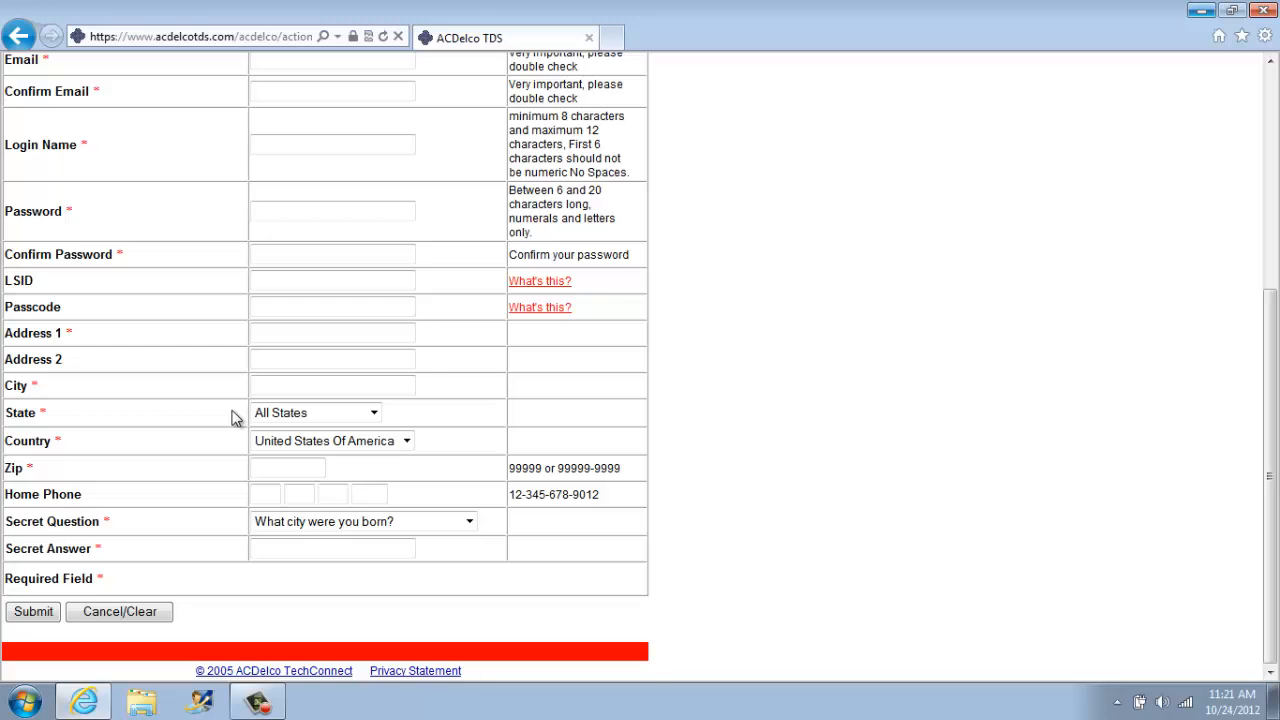
pyautogui.scroll(4, 231, 418)
pyautogui.click(588, 167)
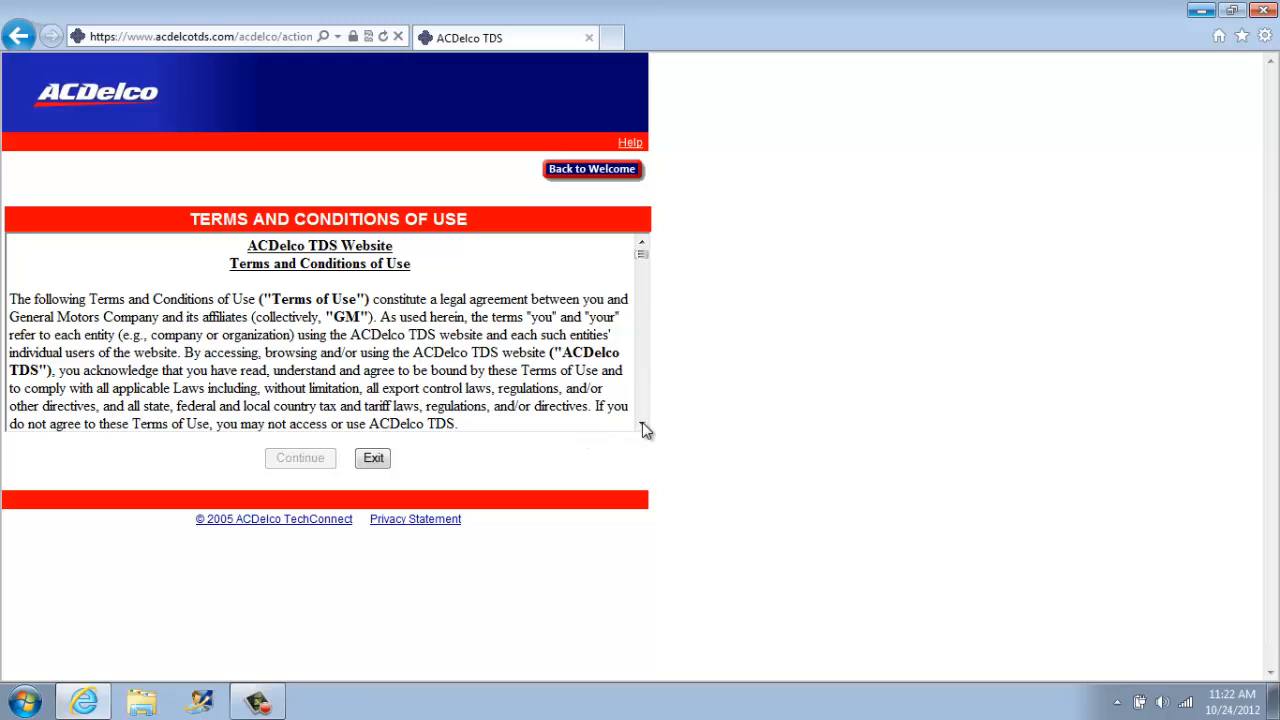
# Step: Accept the ACDelco TDS Terms and Conditions of Use and continue to the main menu
pyautogui.scroll(-15, 642, 425)
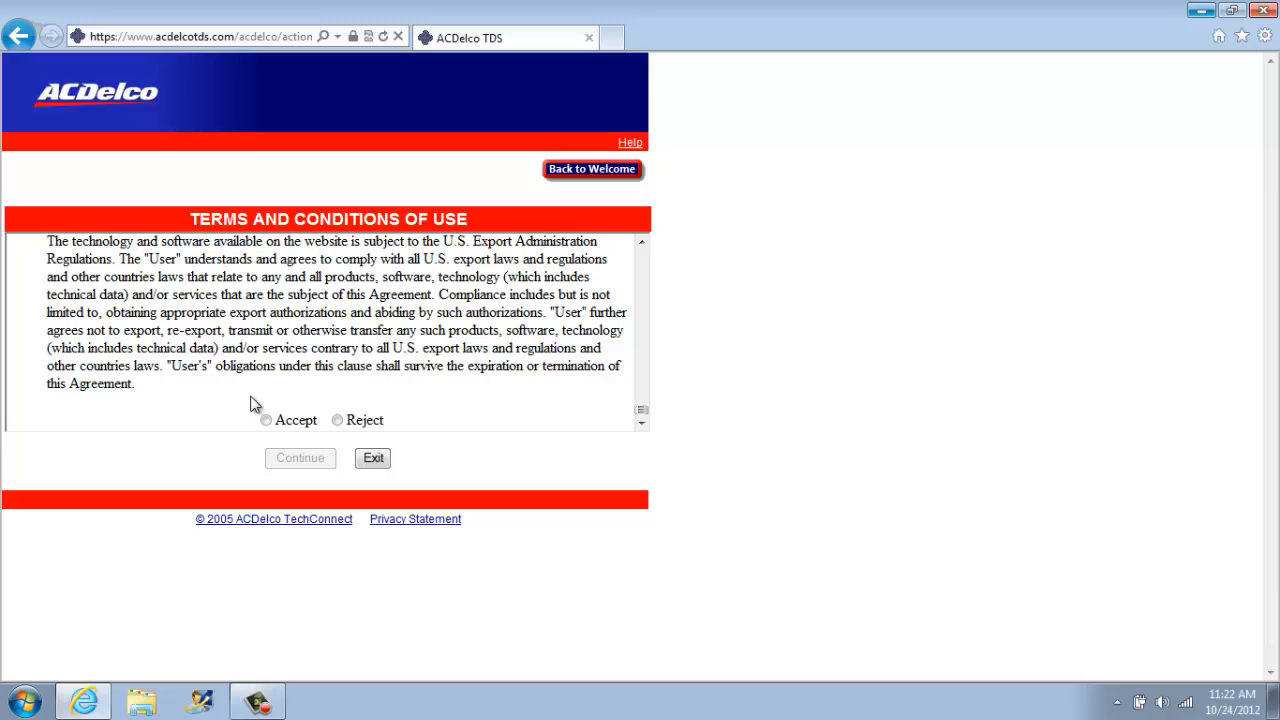
pyautogui.click(266, 421)
pyautogui.click(303, 465)
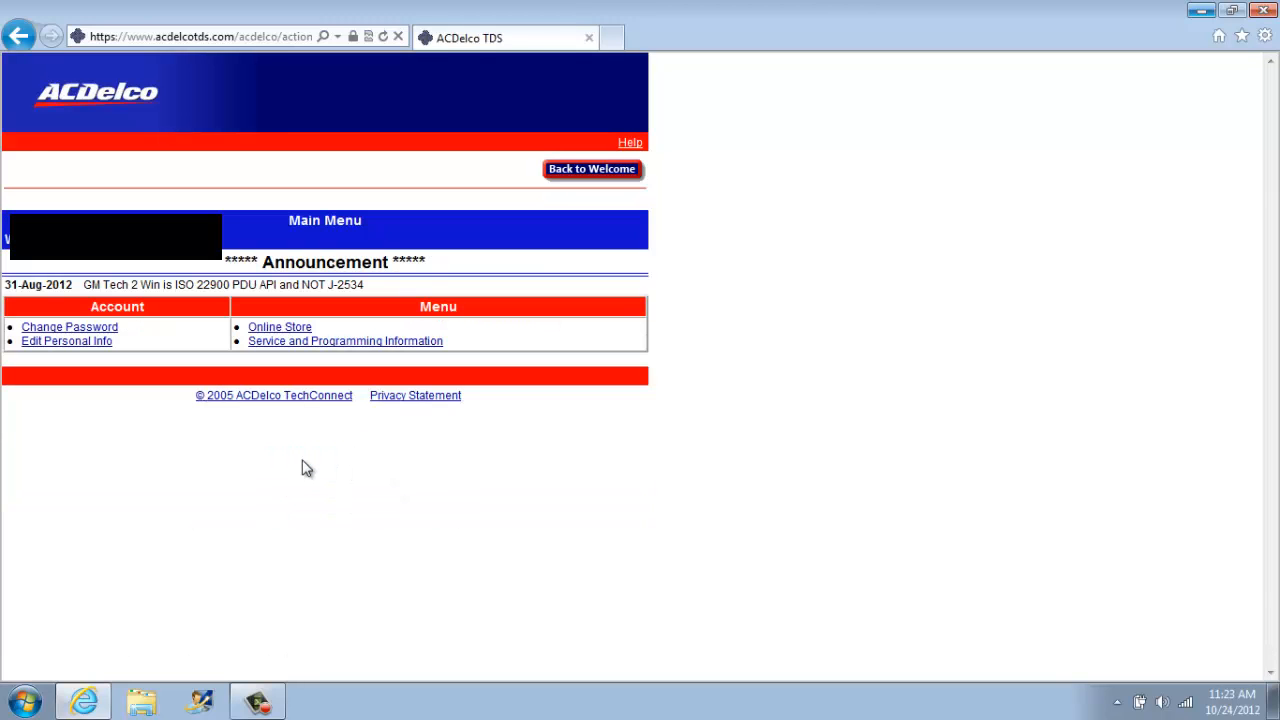
# Step: Review the Service and Programming Information subscriptions and access the Tech 2 and Service Programming Package subscription
pyautogui.click(380, 341)
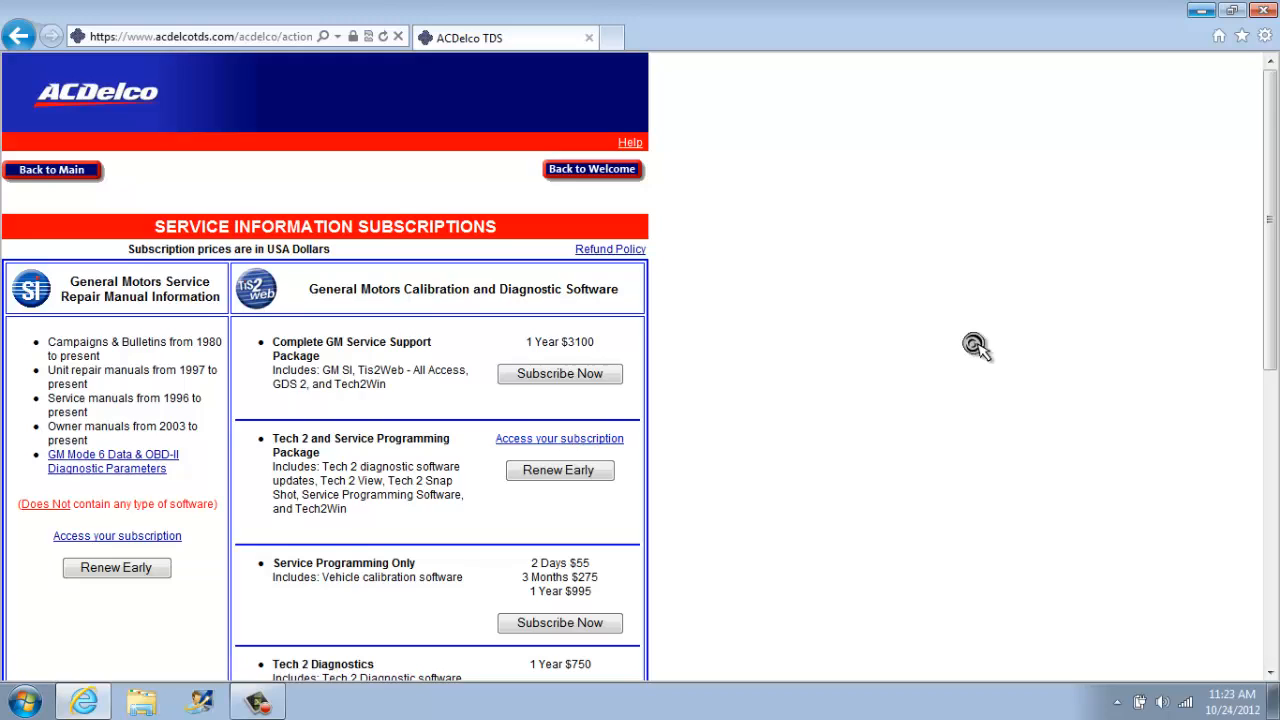
pyautogui.scroll(-3, 975, 345)
pyautogui.scroll(-3, 975, 345)
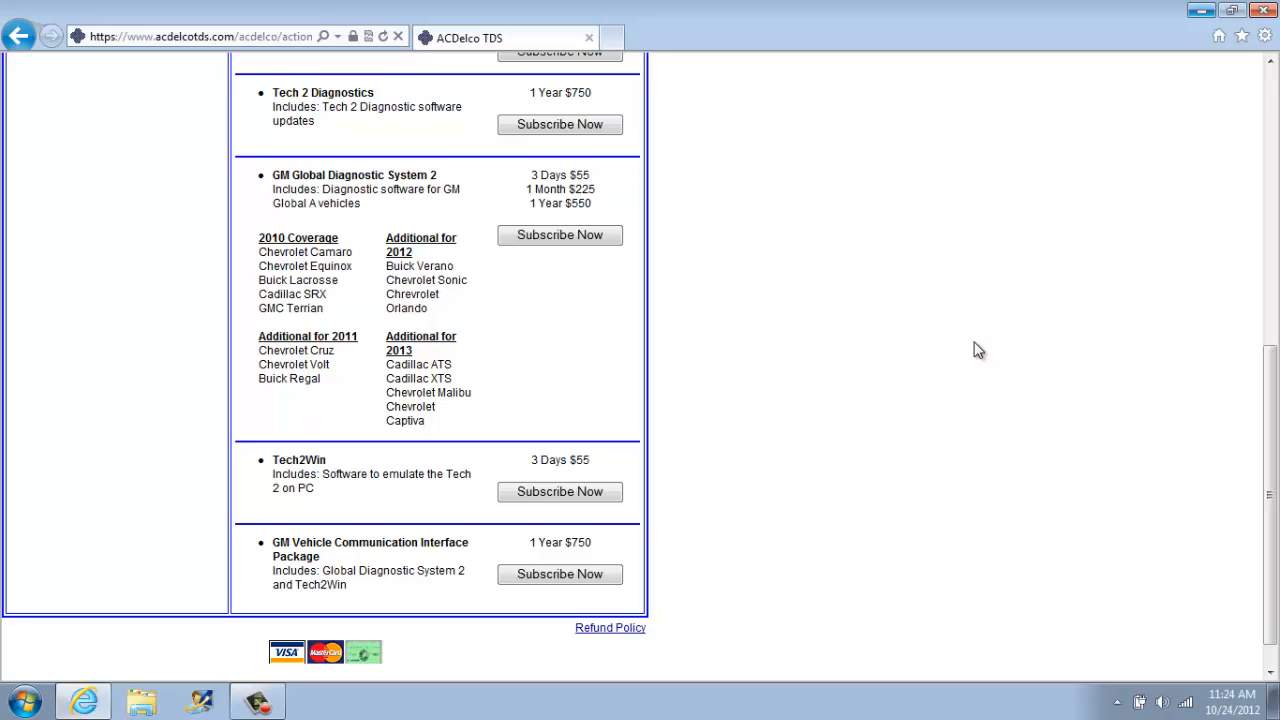
pyautogui.scroll(6, 978, 350)
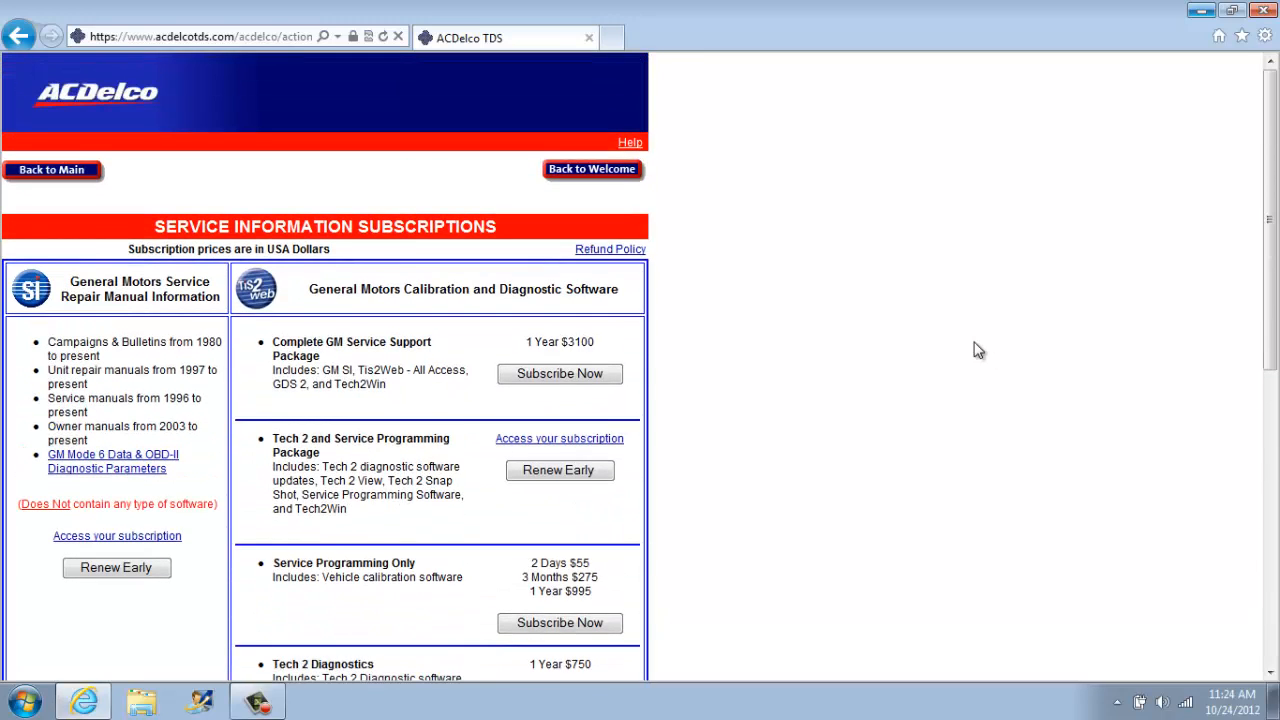
pyautogui.click(568, 439)
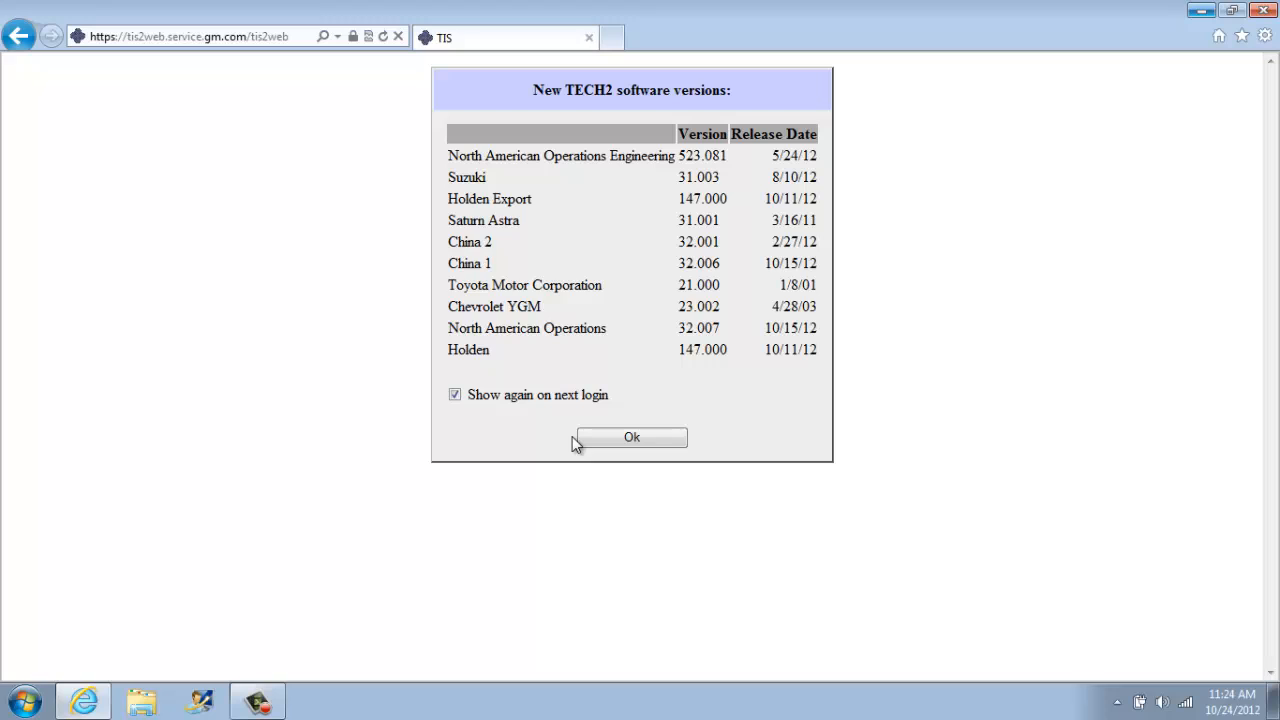
# Step: Acknowledge the Tech2 versions, unread news and Saturn Ion BCM notices to reach the TIS home page
pyautogui.click(629, 438)
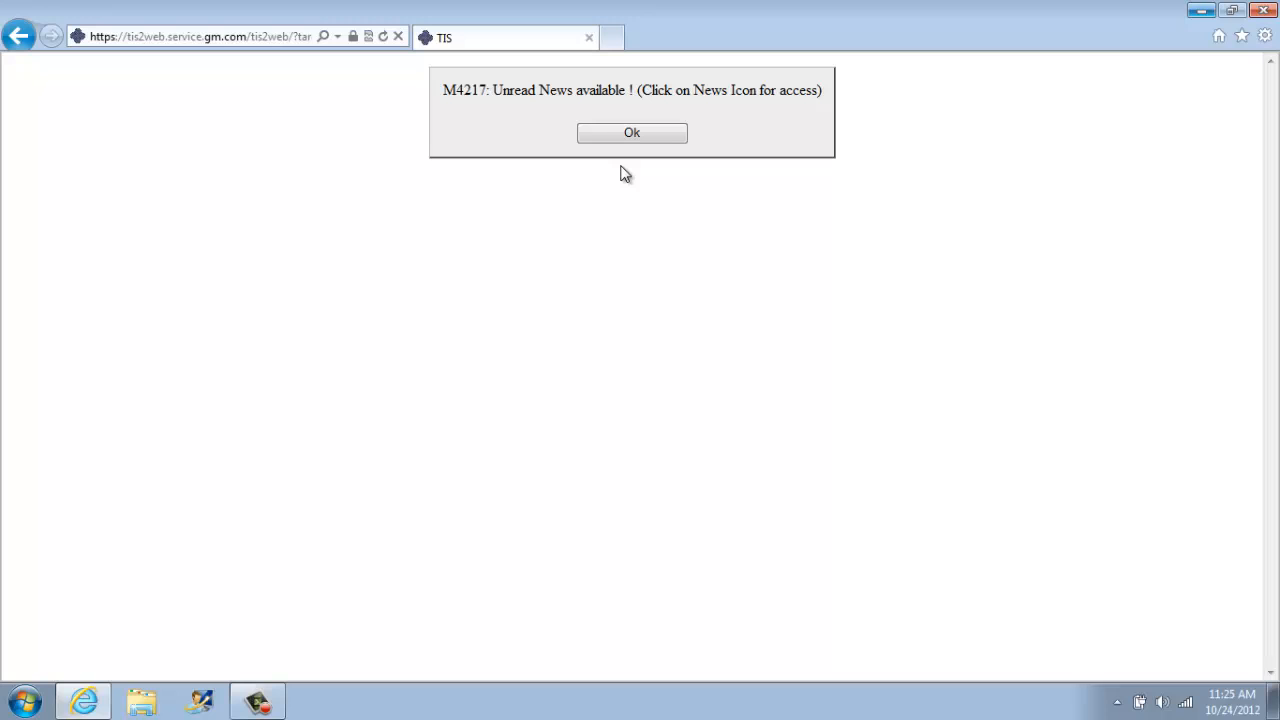
pyautogui.click(632, 134)
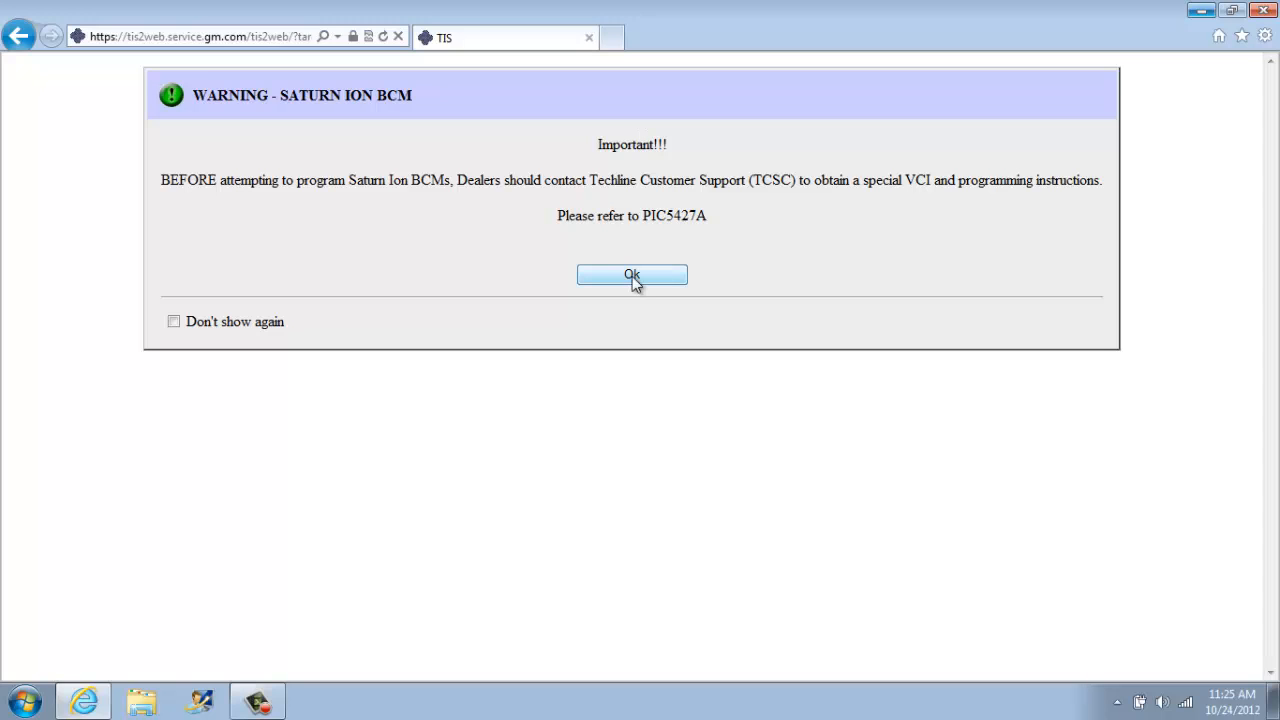
pyautogui.click(632, 275)
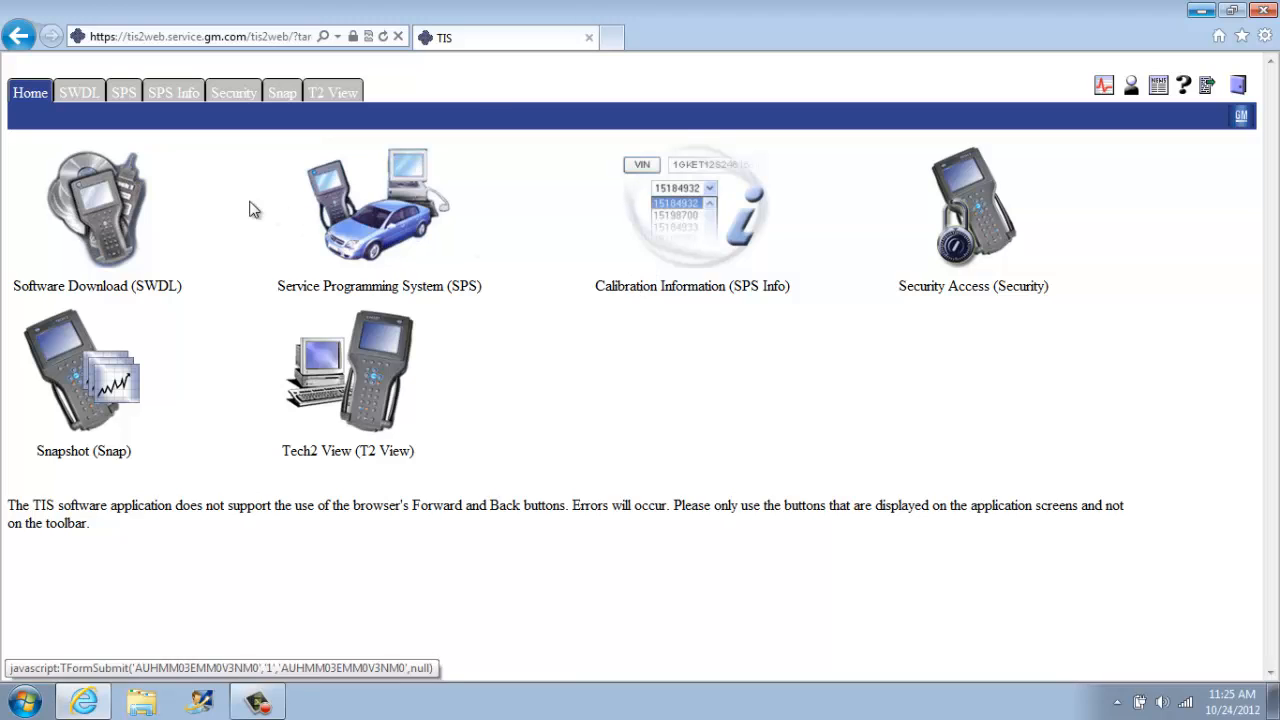
# Step: Start Software Download (SWDL), always trust content from its publisher and allow the Java application to run
pyautogui.click(110, 228)
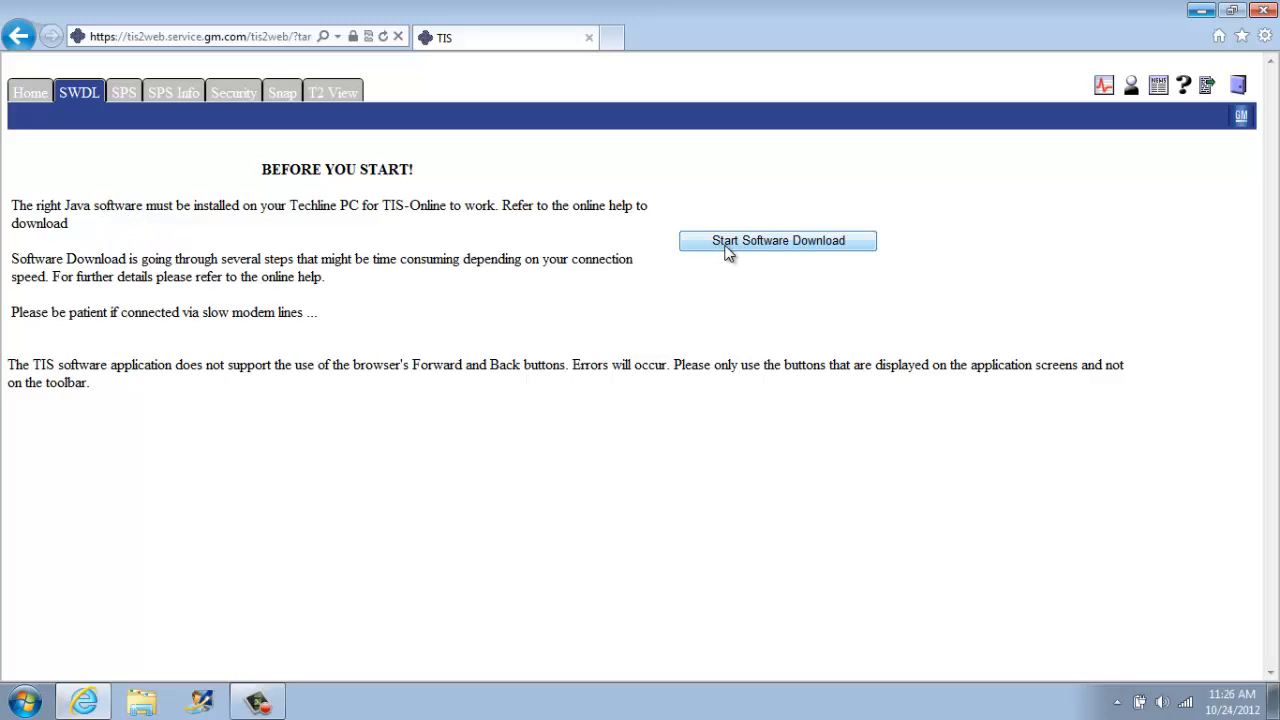
pyautogui.click(726, 247)
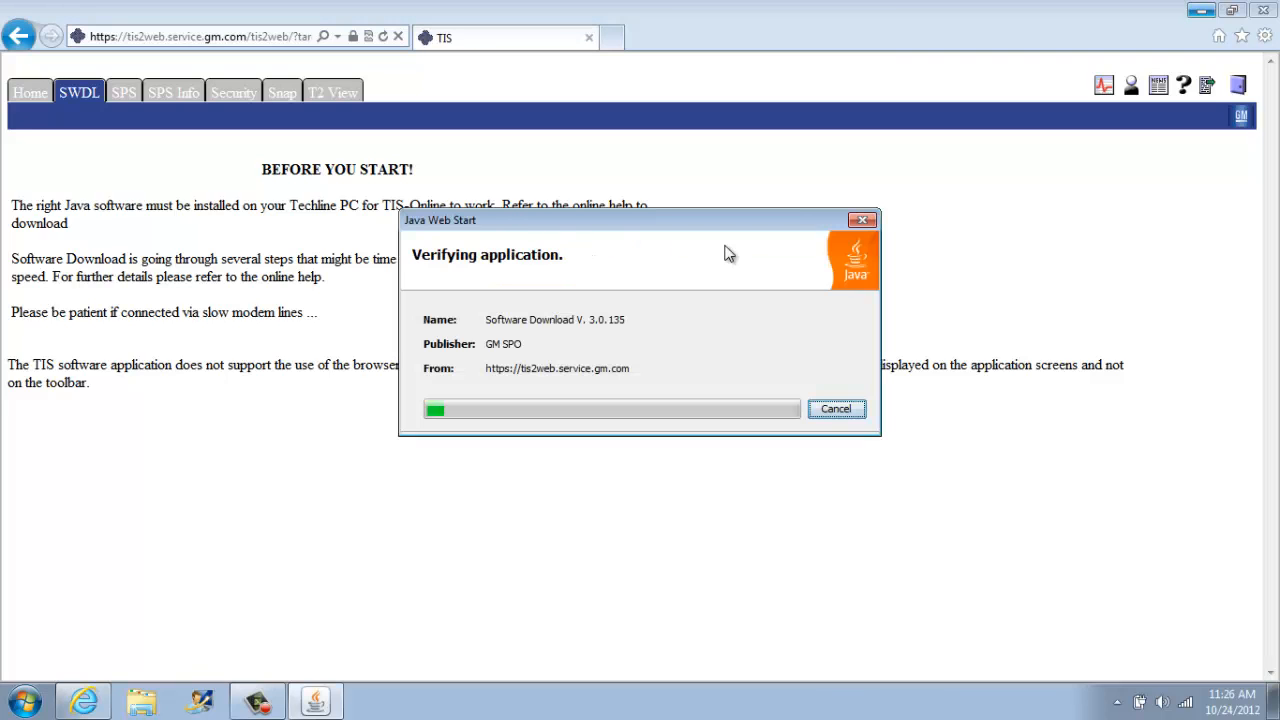
pyautogui.click(428, 337)
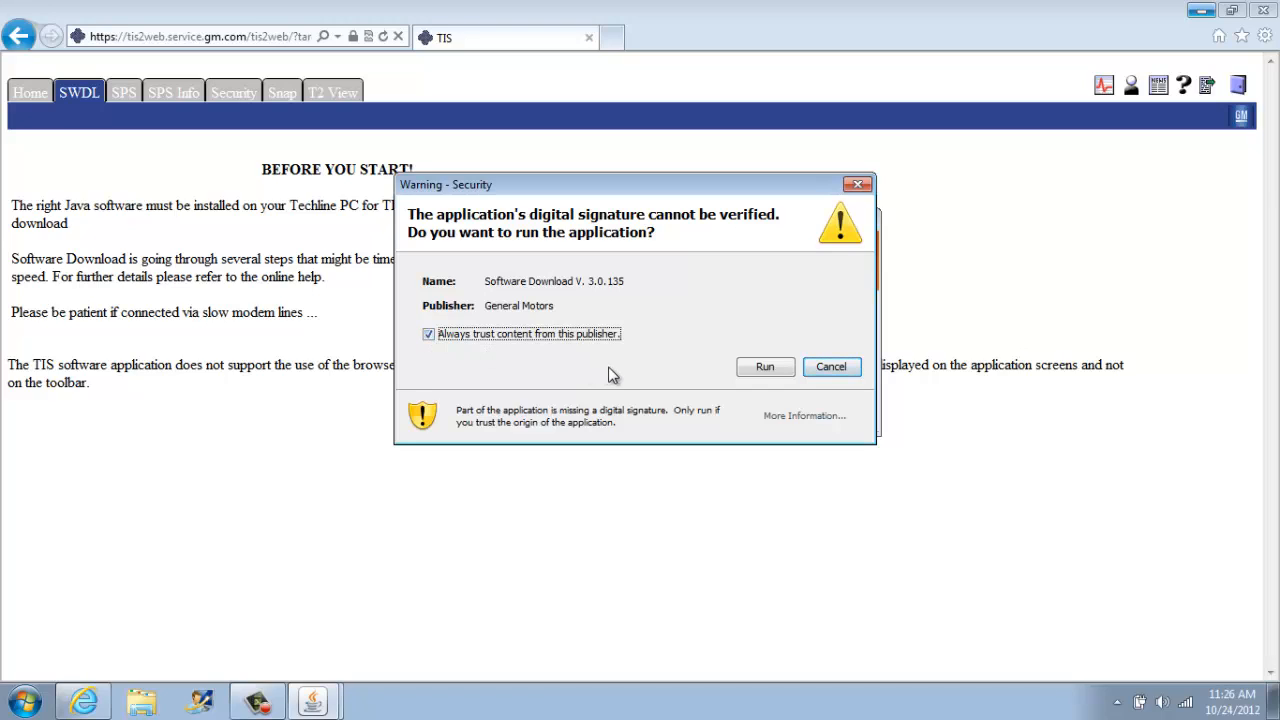
pyautogui.click(763, 368)
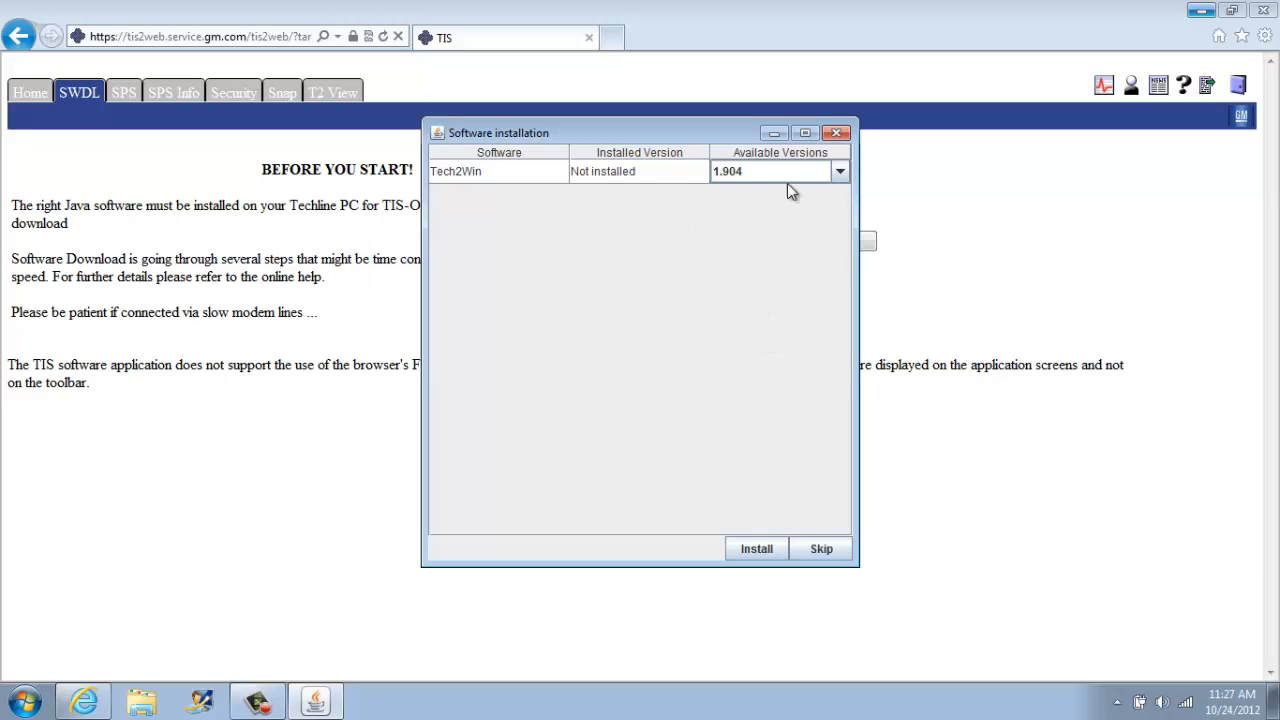
# Step: Check the available Tech2Win versions and start installing version 1.904
pyautogui.click(842, 173)
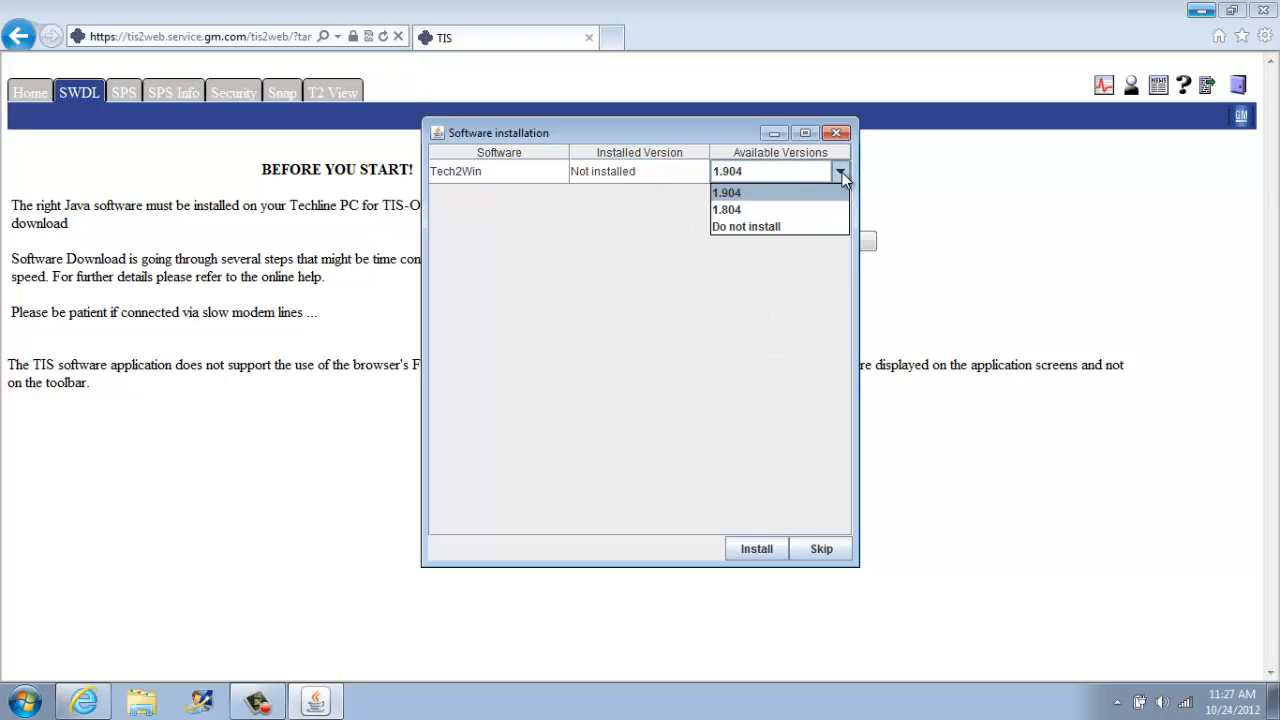
pyautogui.click(684, 209)
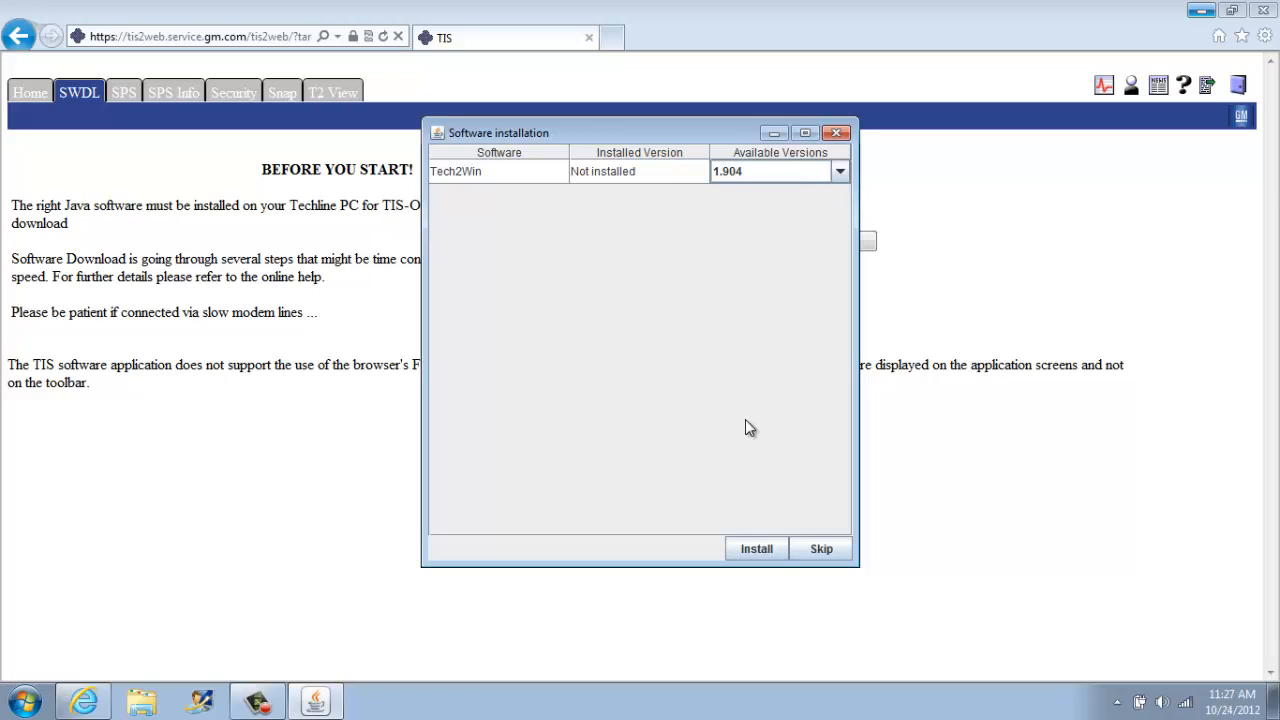
pyautogui.click(752, 553)
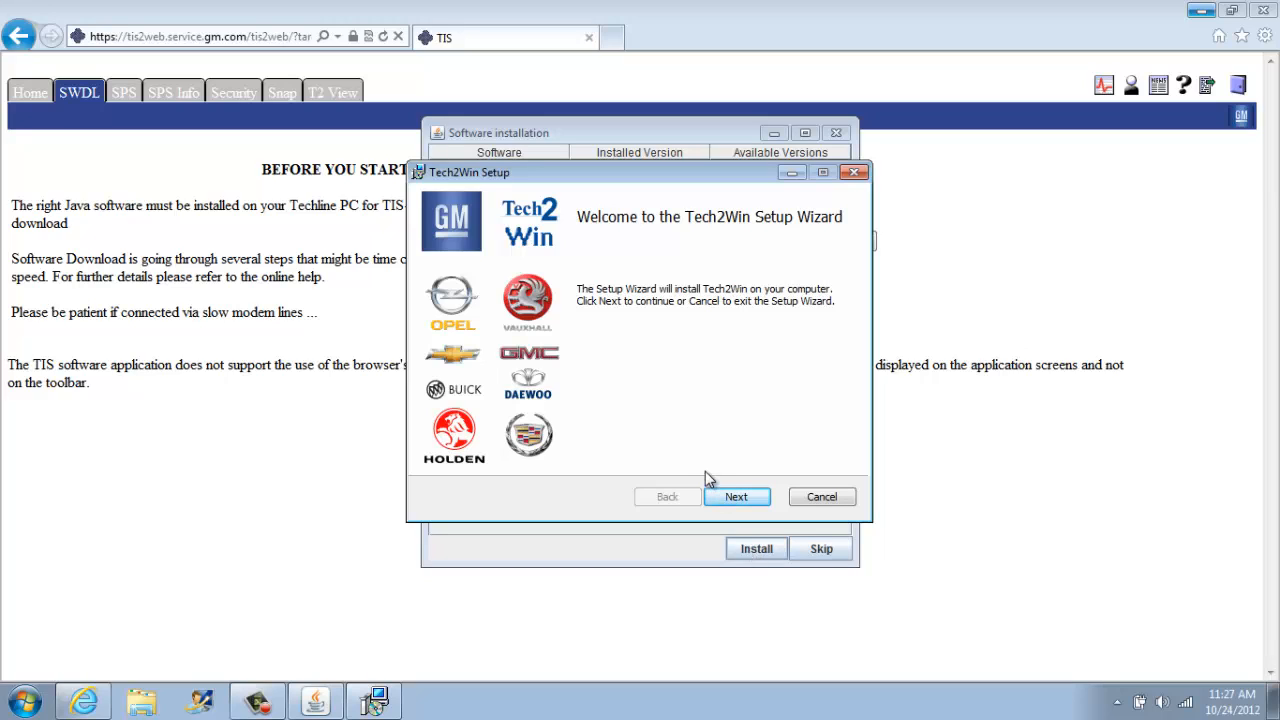
# Step: Accept the Tech2Win license agreement, keep the default destination folder and begin the installation
pyautogui.click(735, 497)
pyautogui.click(835, 423)
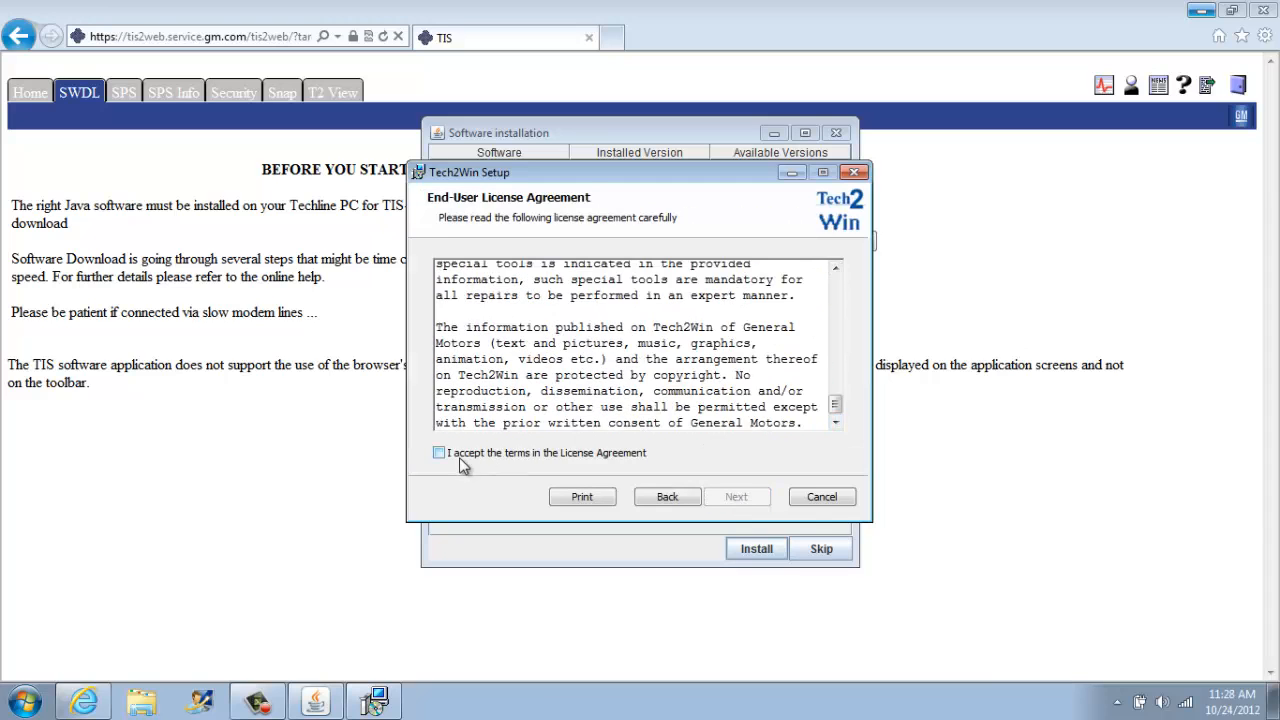
pyautogui.click(440, 454)
pyautogui.click(742, 496)
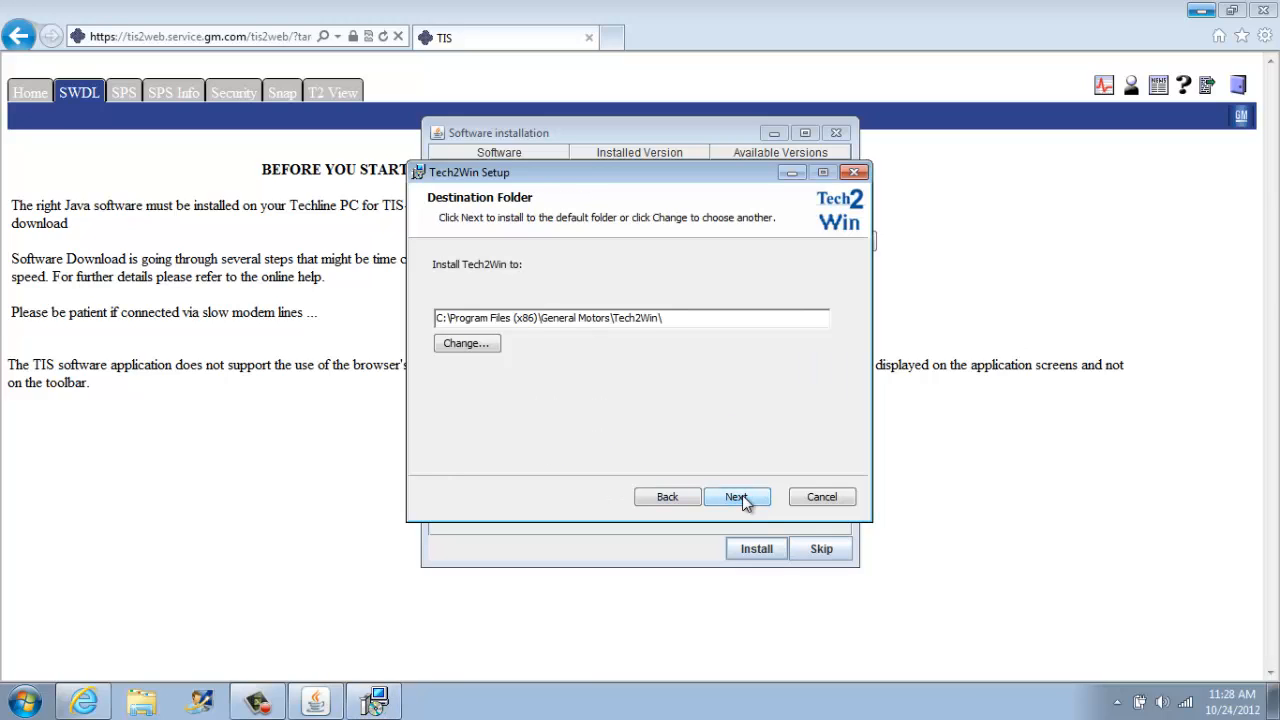
pyautogui.click(742, 495)
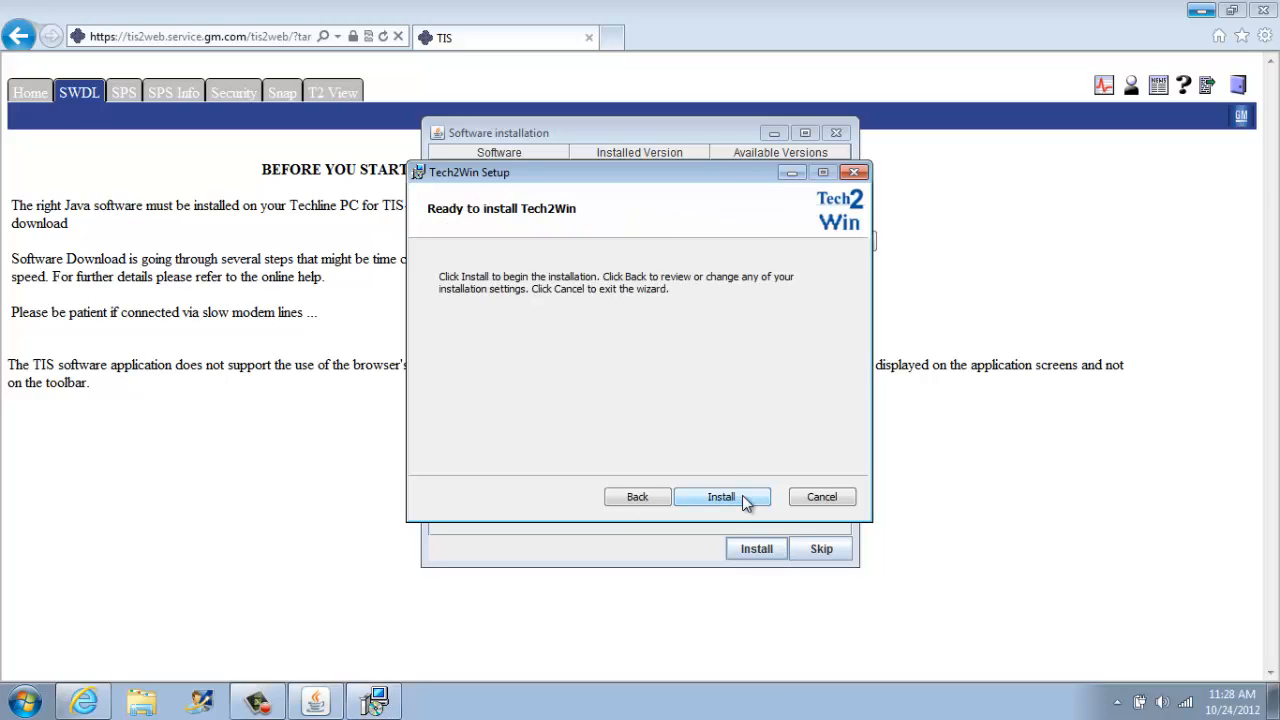
pyautogui.click(742, 495)
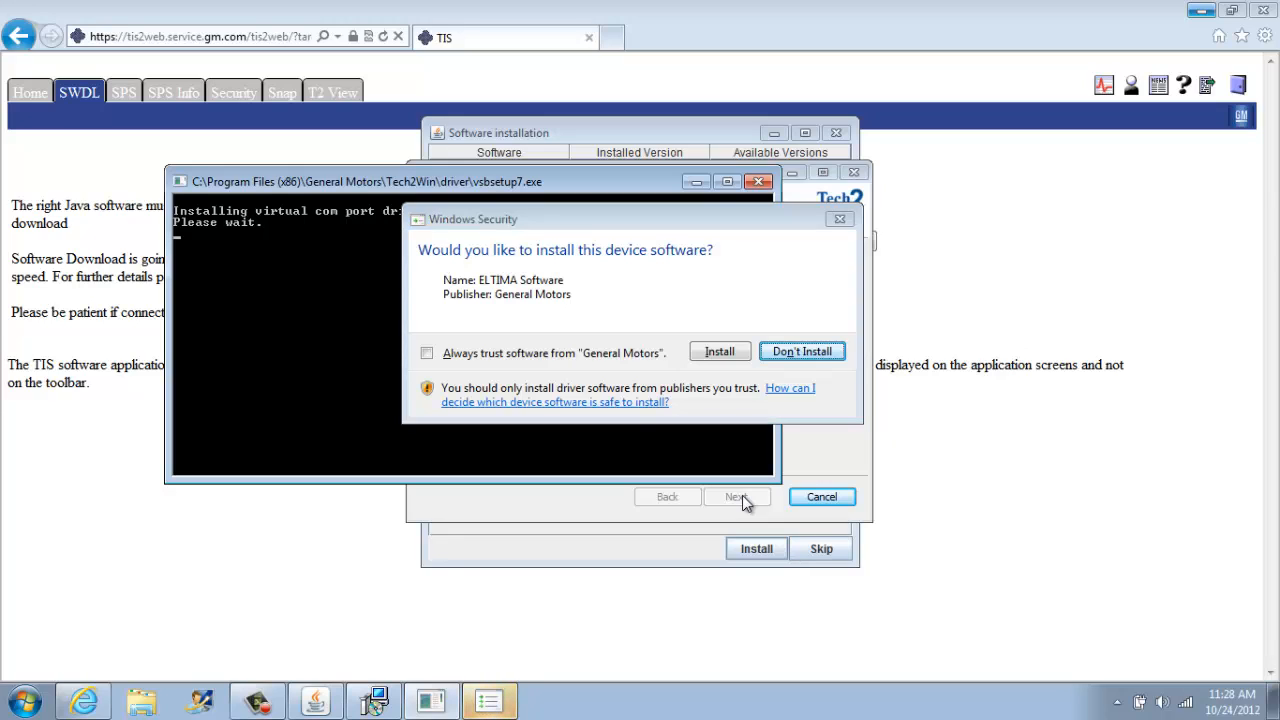
# Step: Install the ELTIMA device software with General Motors always trusted, finish the Tech2Win setup and close the installation summary
pyautogui.click(427, 354)
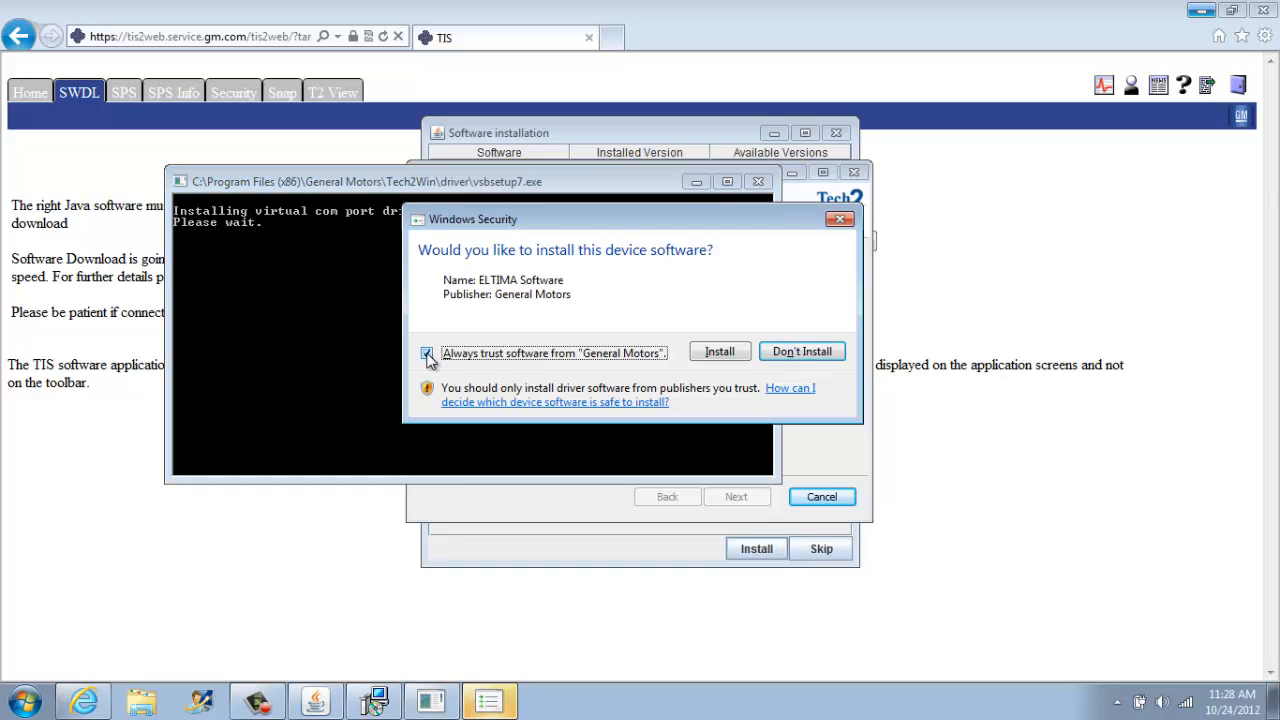
pyautogui.click(723, 357)
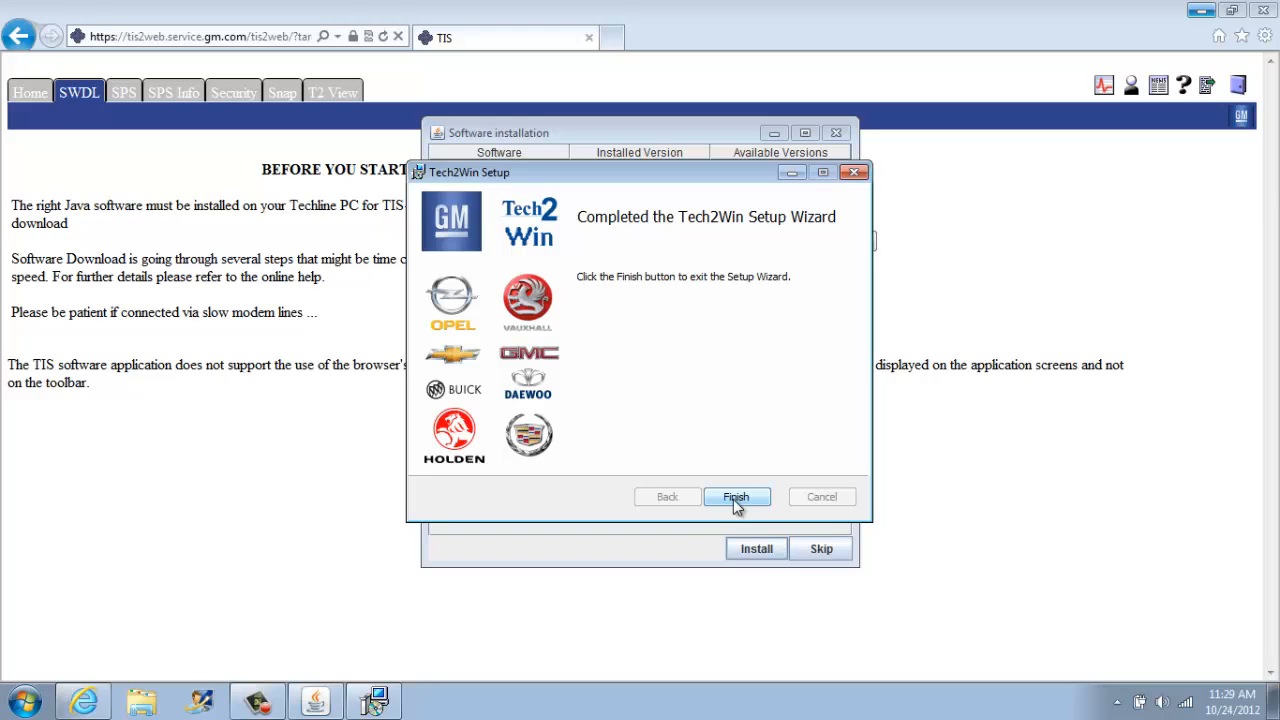
pyautogui.click(736, 497)
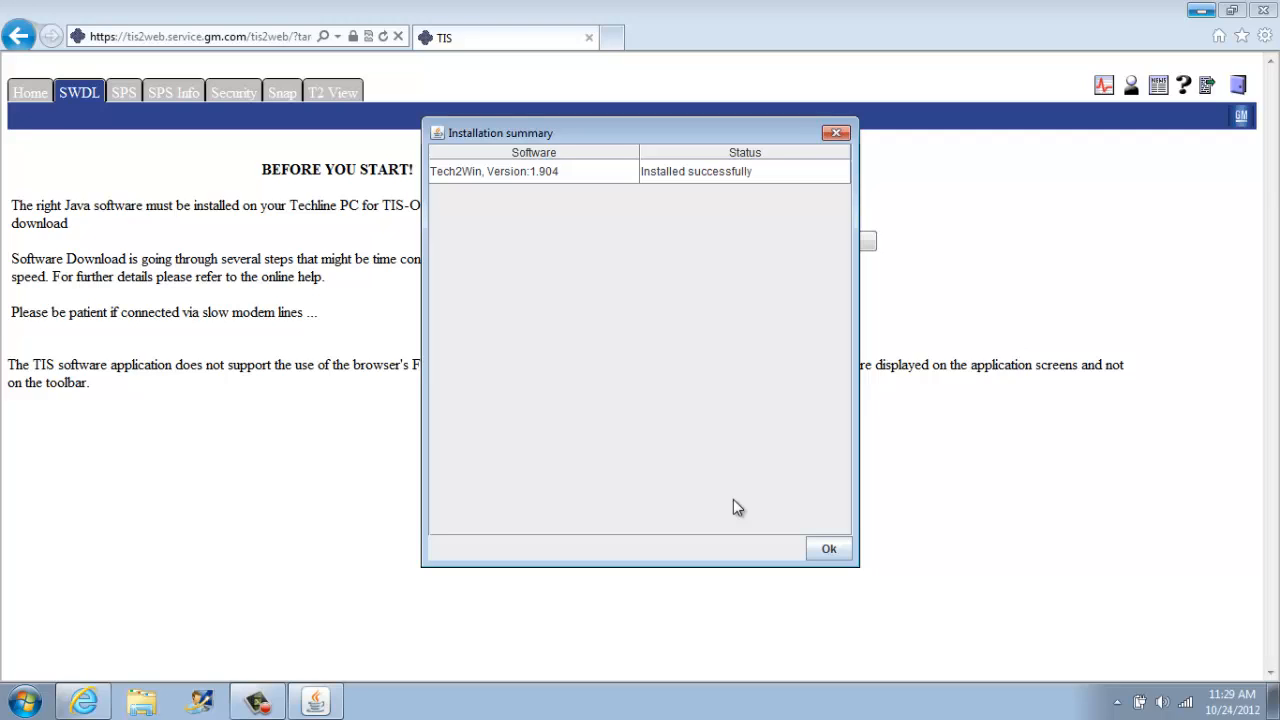
pyautogui.click(829, 550)
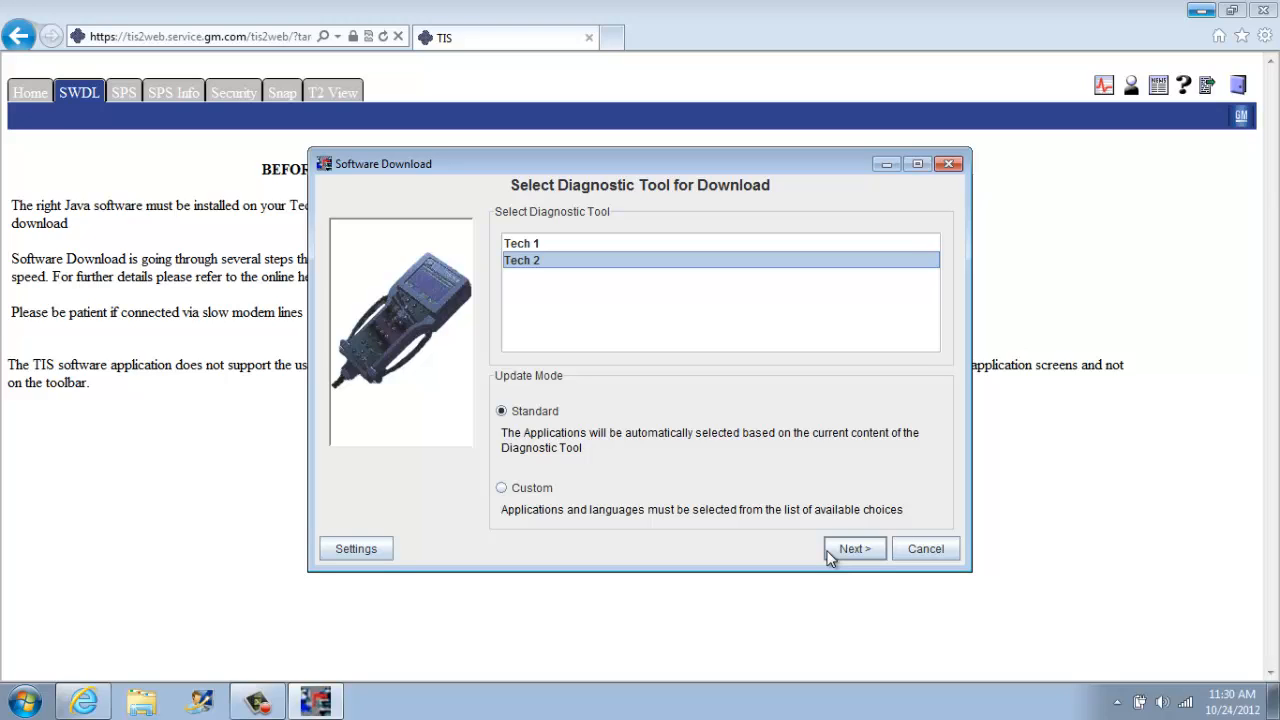
pyautogui.click(502, 488)
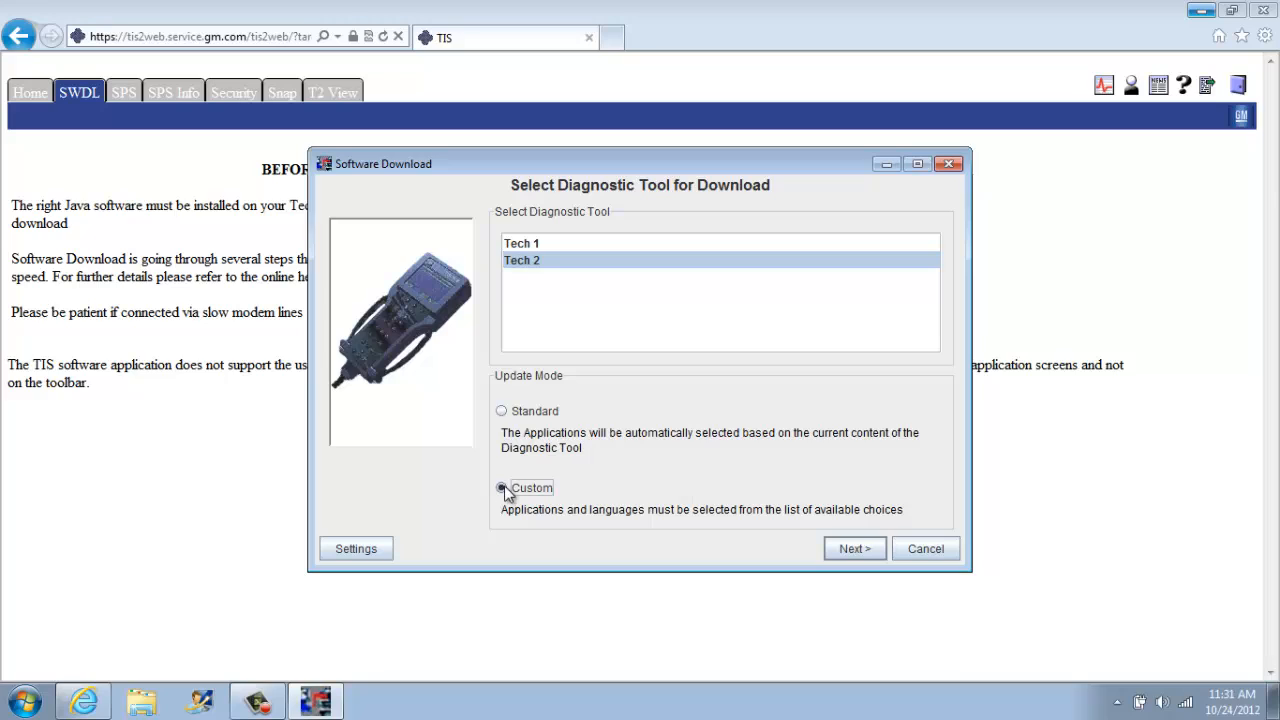
pyautogui.click(860, 553)
pyautogui.click(924, 549)
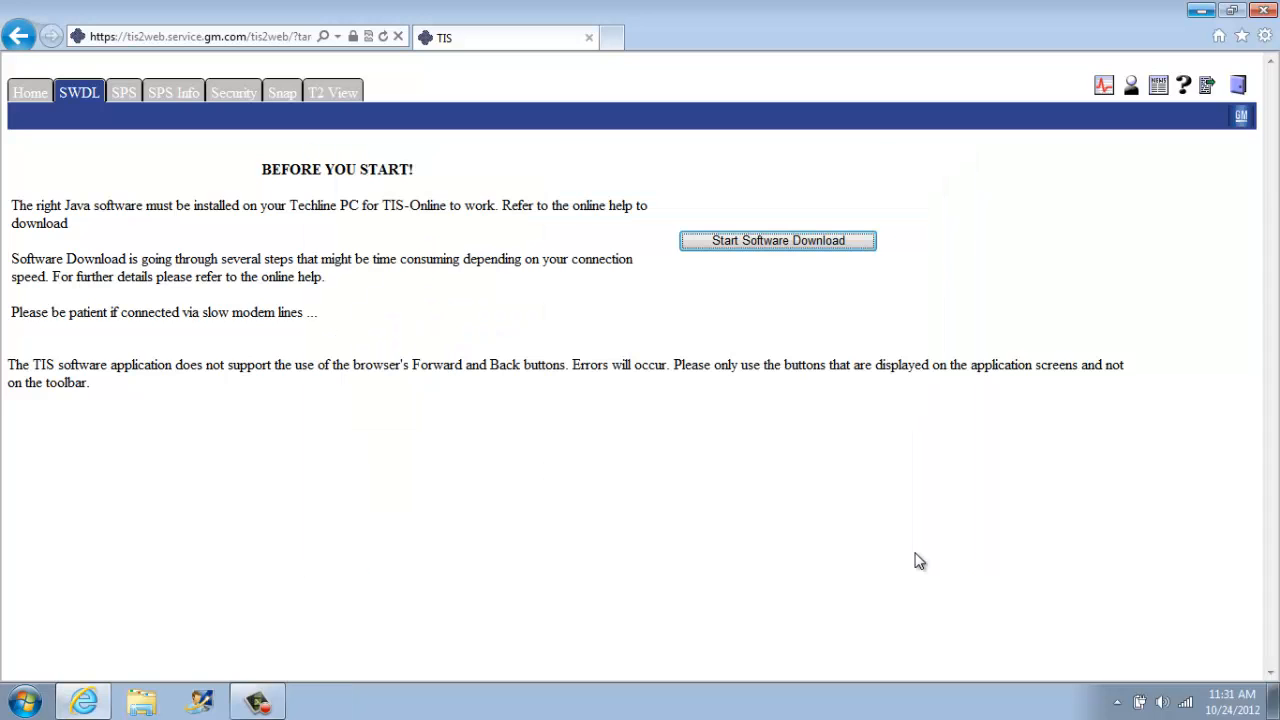
# Step: Launch Tech2Win from the desktop with the quickstart configuration, dismiss the license message and use the USB vehicle communication interface
pyautogui.click(1200, 12)
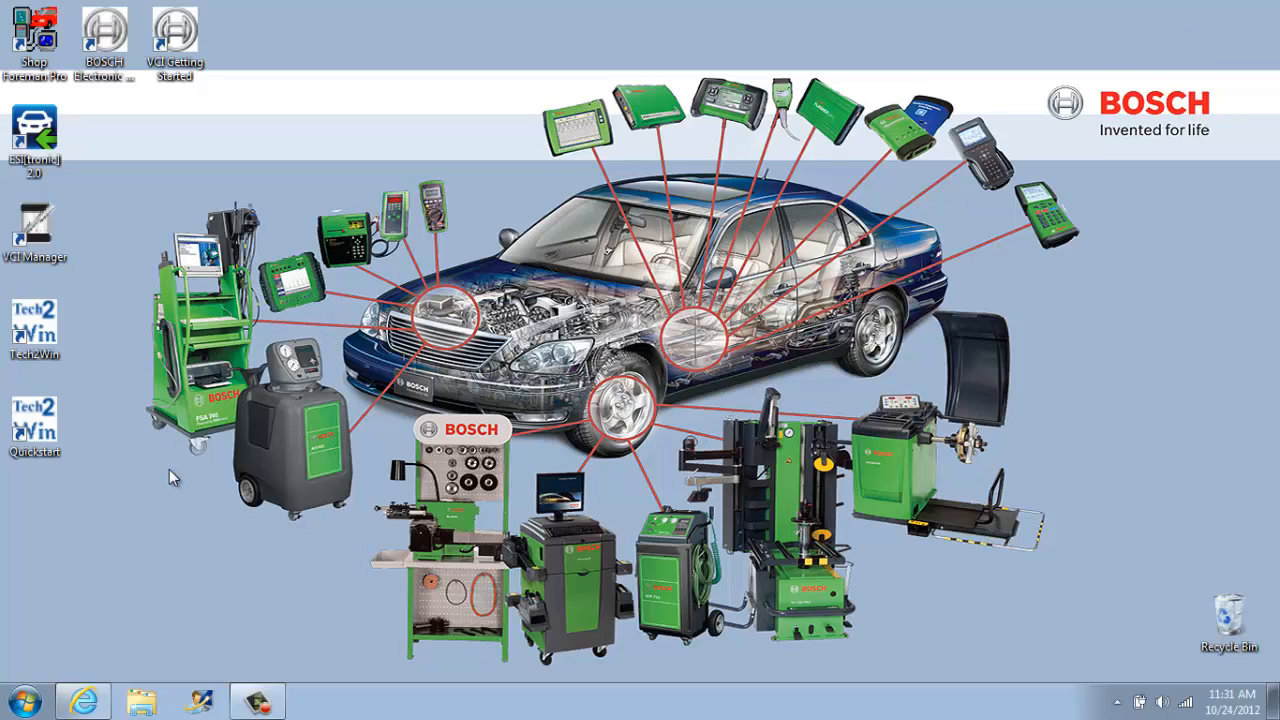
pyautogui.doubleClick(38, 330)
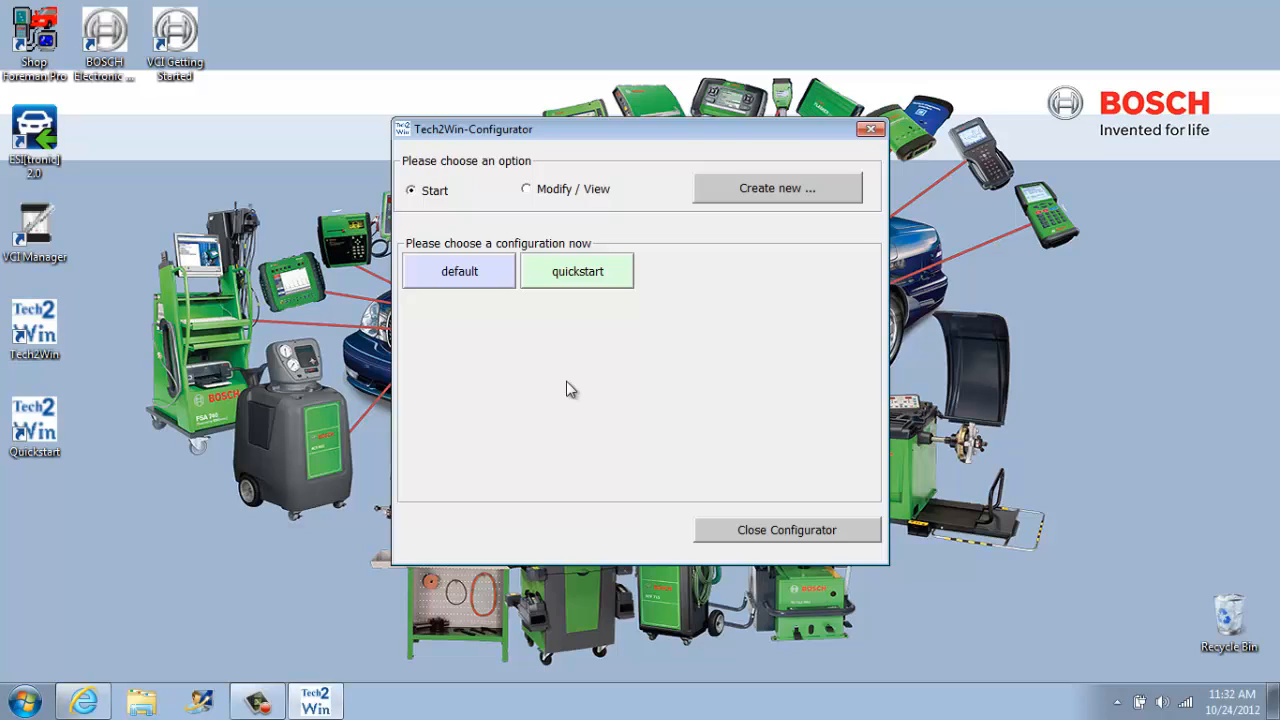
pyautogui.click(579, 272)
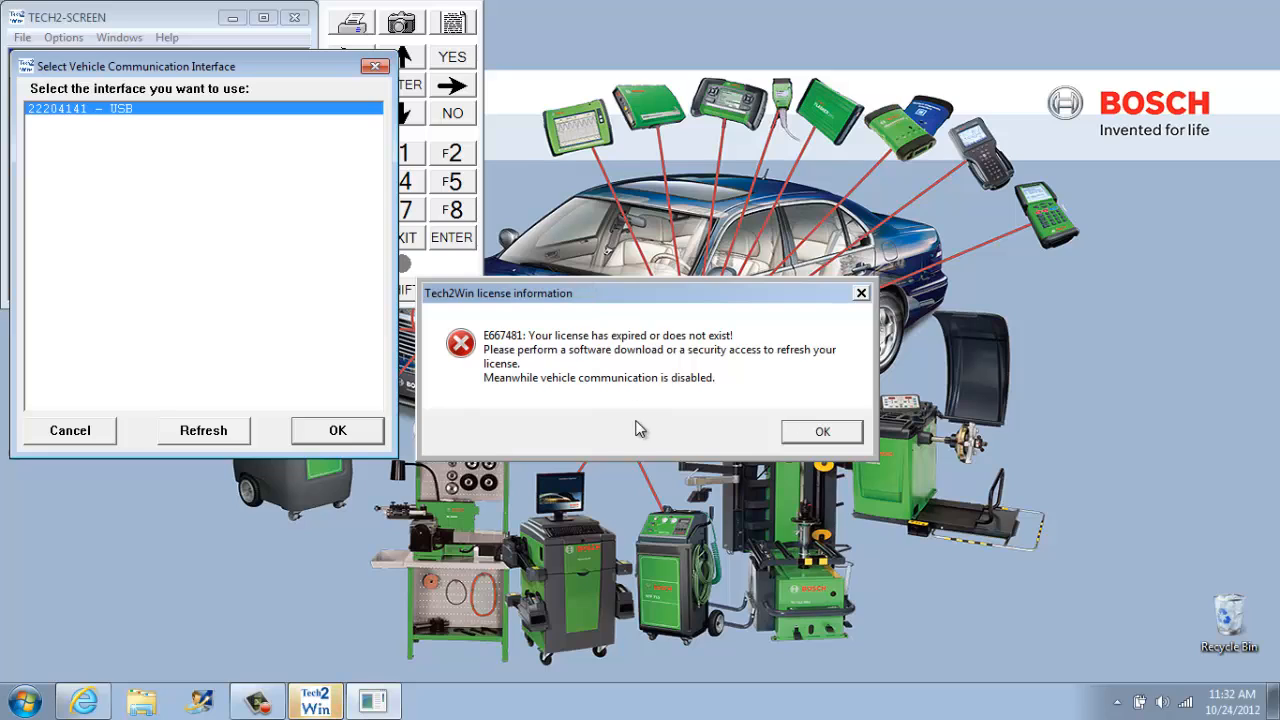
pyautogui.click(819, 437)
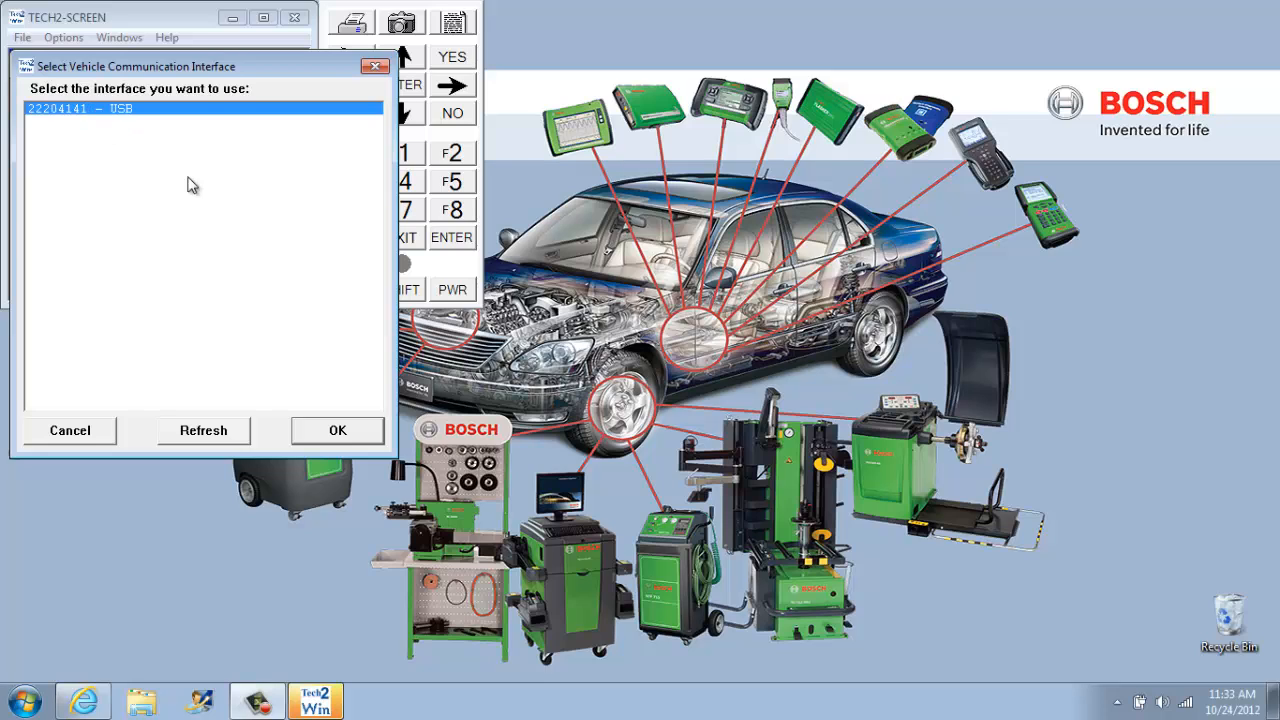
pyautogui.click(337, 431)
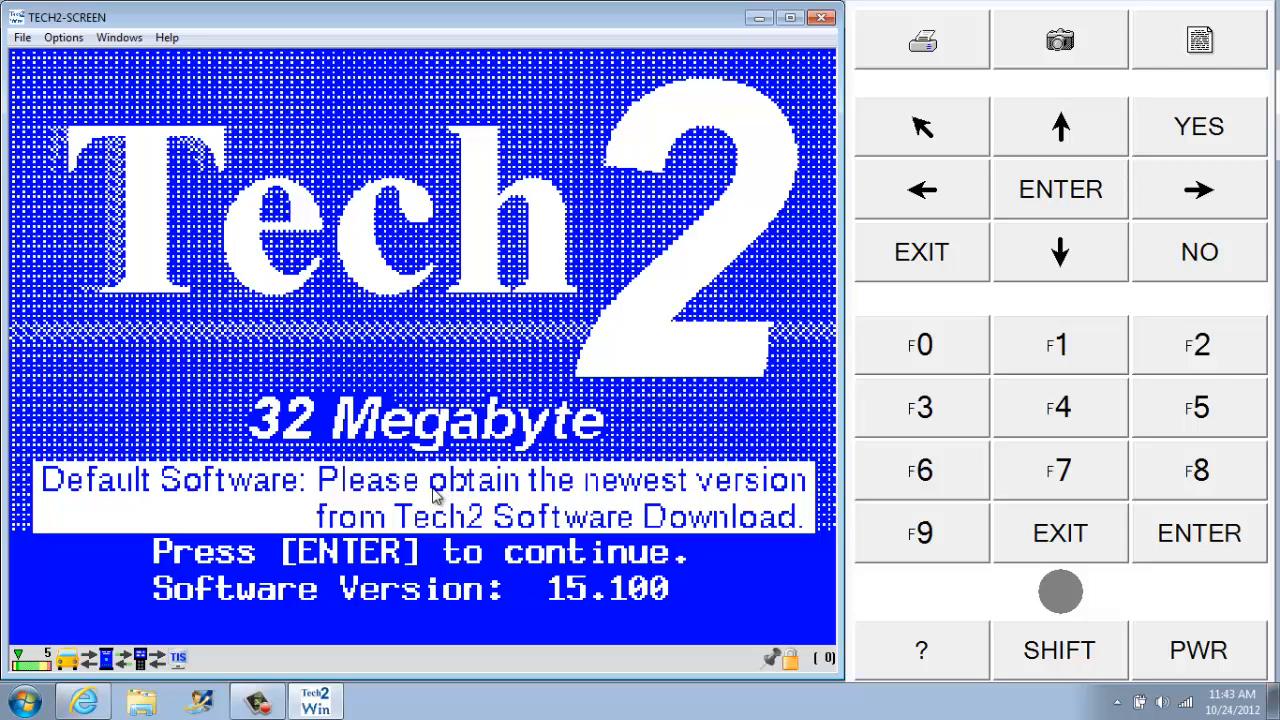
# Step: Switch to the TIS page in the browser and start a software download for Tech 2 in Custom update mode
pyautogui.click(88, 698)
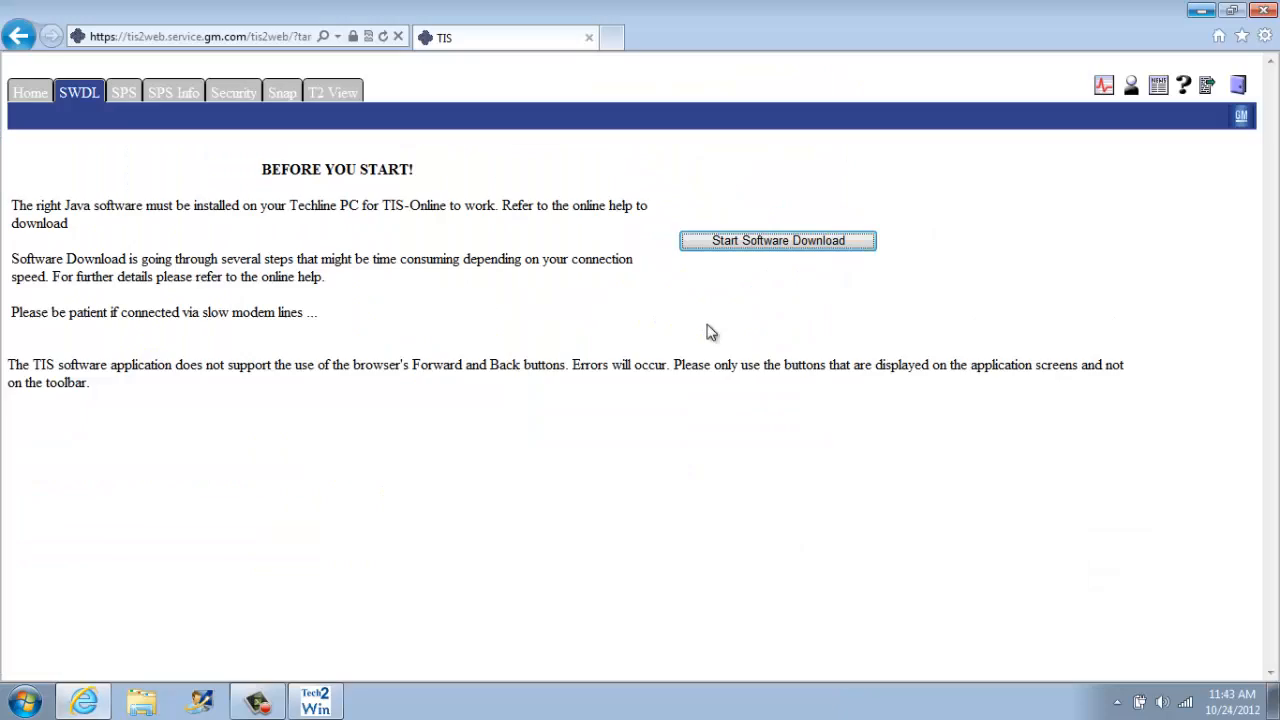
pyautogui.click(756, 244)
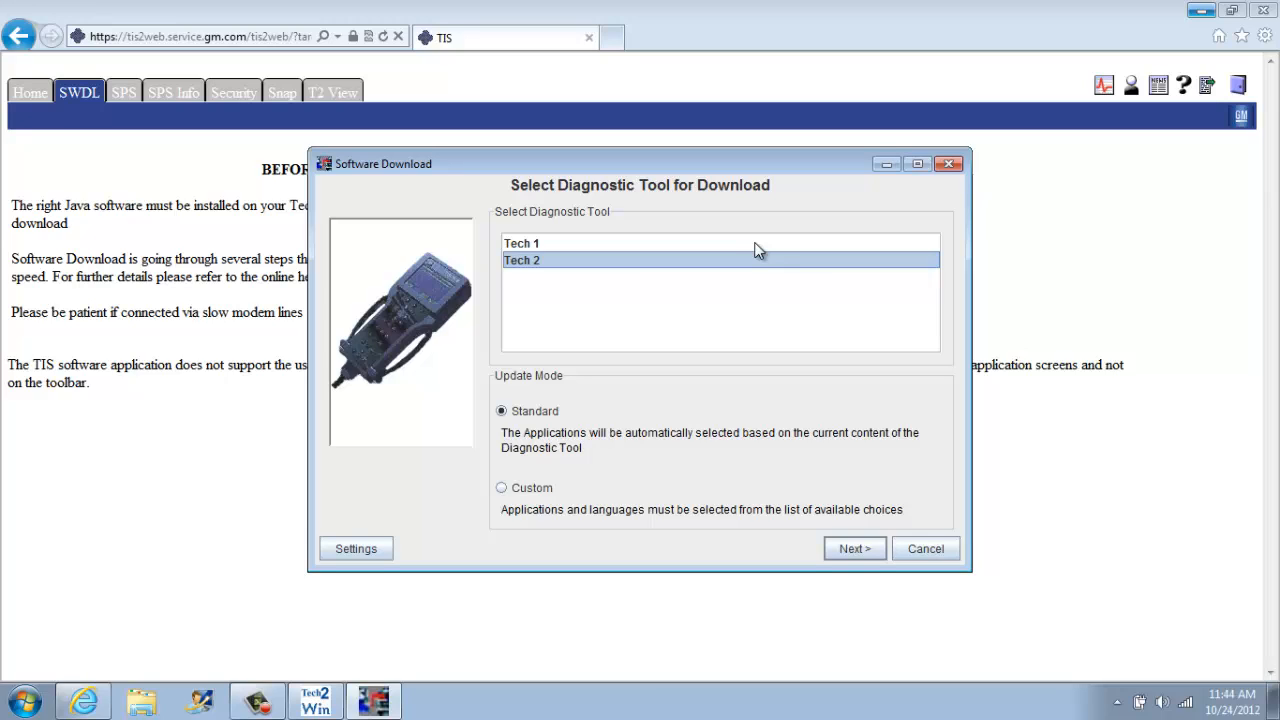
pyautogui.click(531, 487)
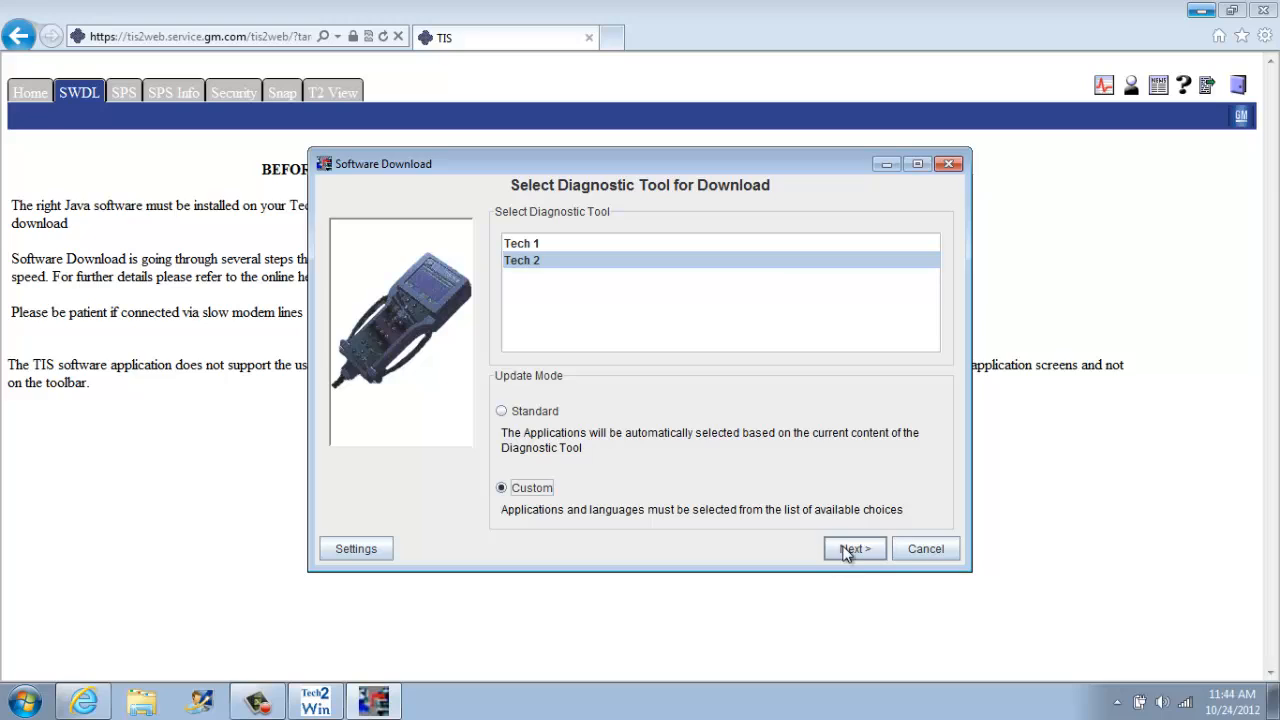
pyautogui.click(852, 549)
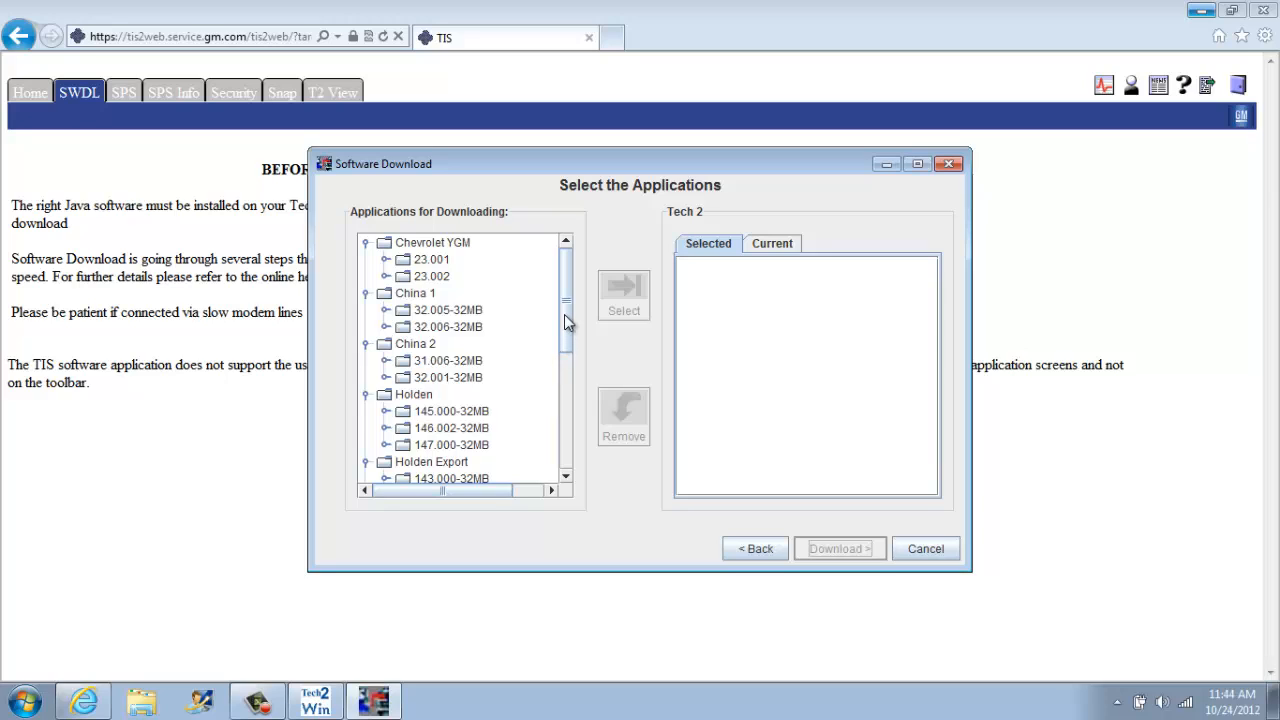
# Step: Select the English application of North American Operations version 32.007-32MB for the Tech 2
pyautogui.click(566, 476)
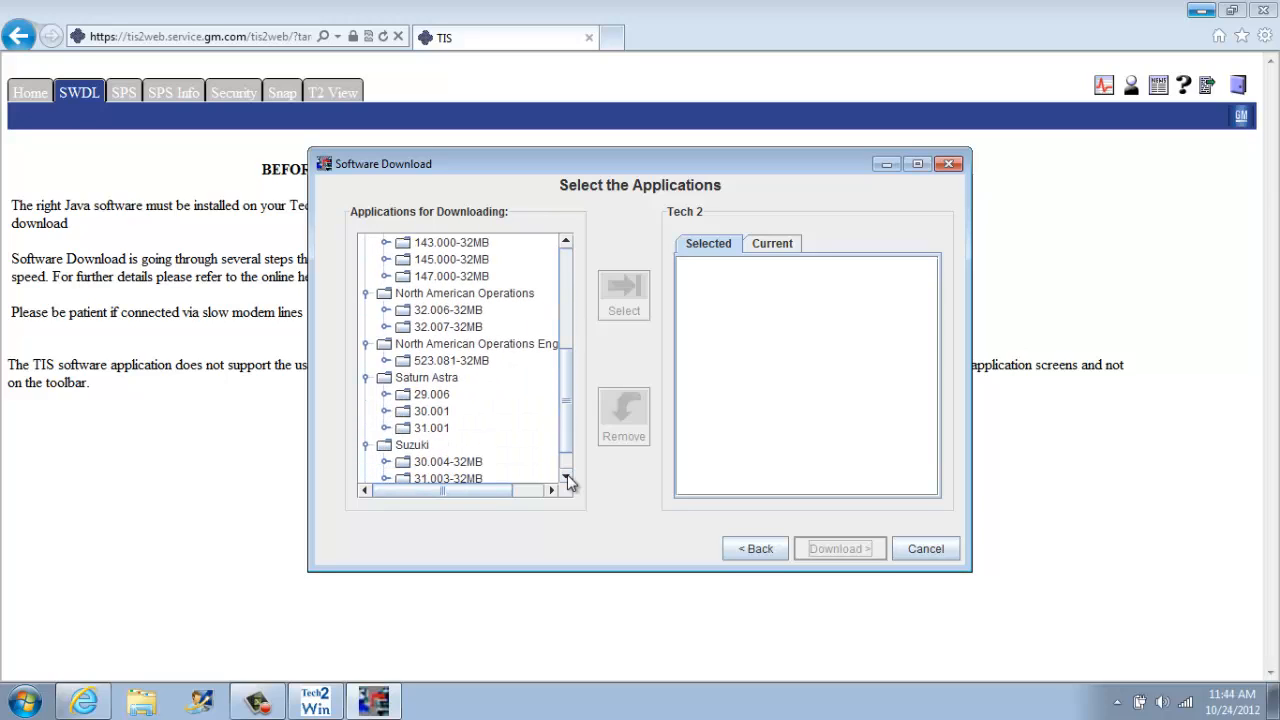
pyautogui.doubleClick(410, 330)
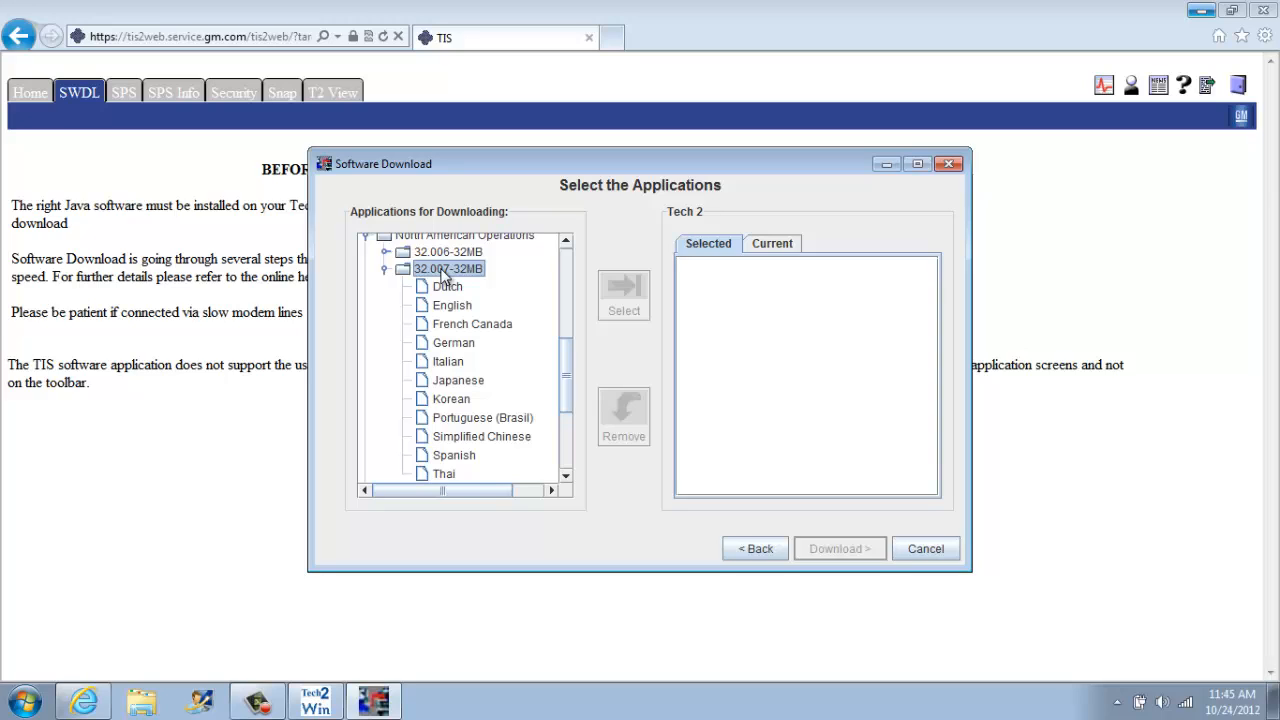
pyautogui.click(440, 305)
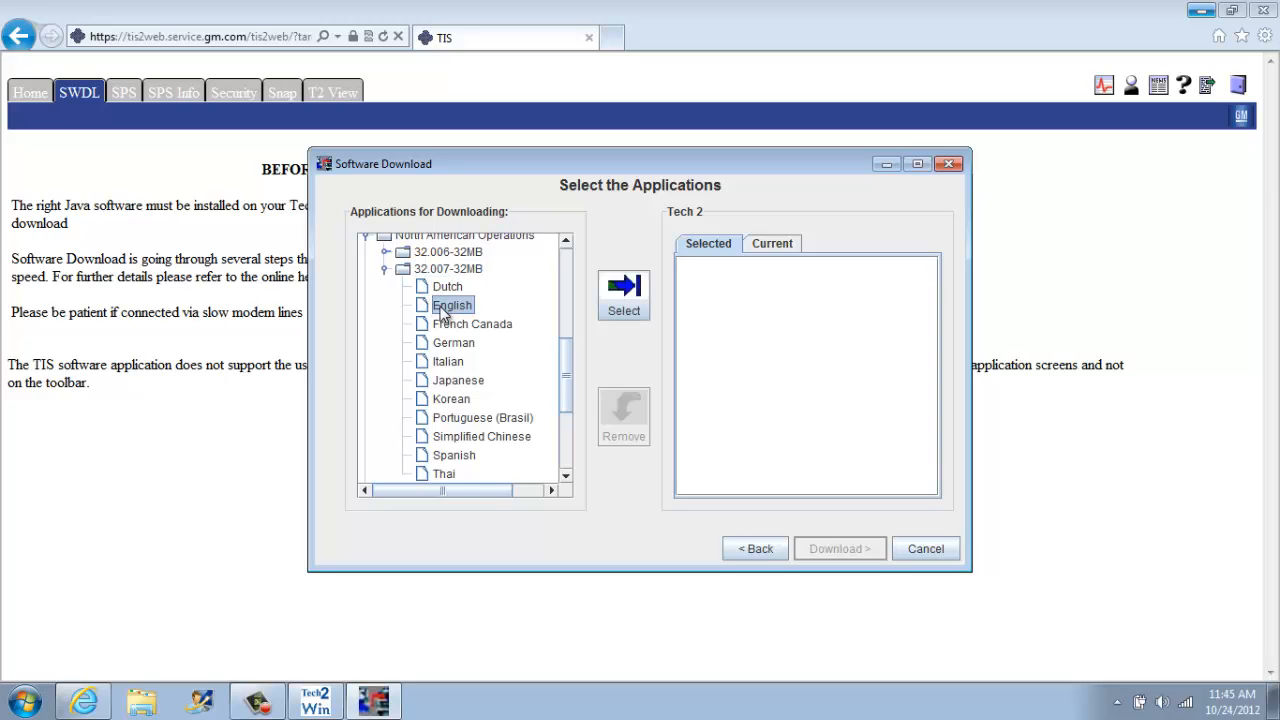
pyautogui.click(626, 292)
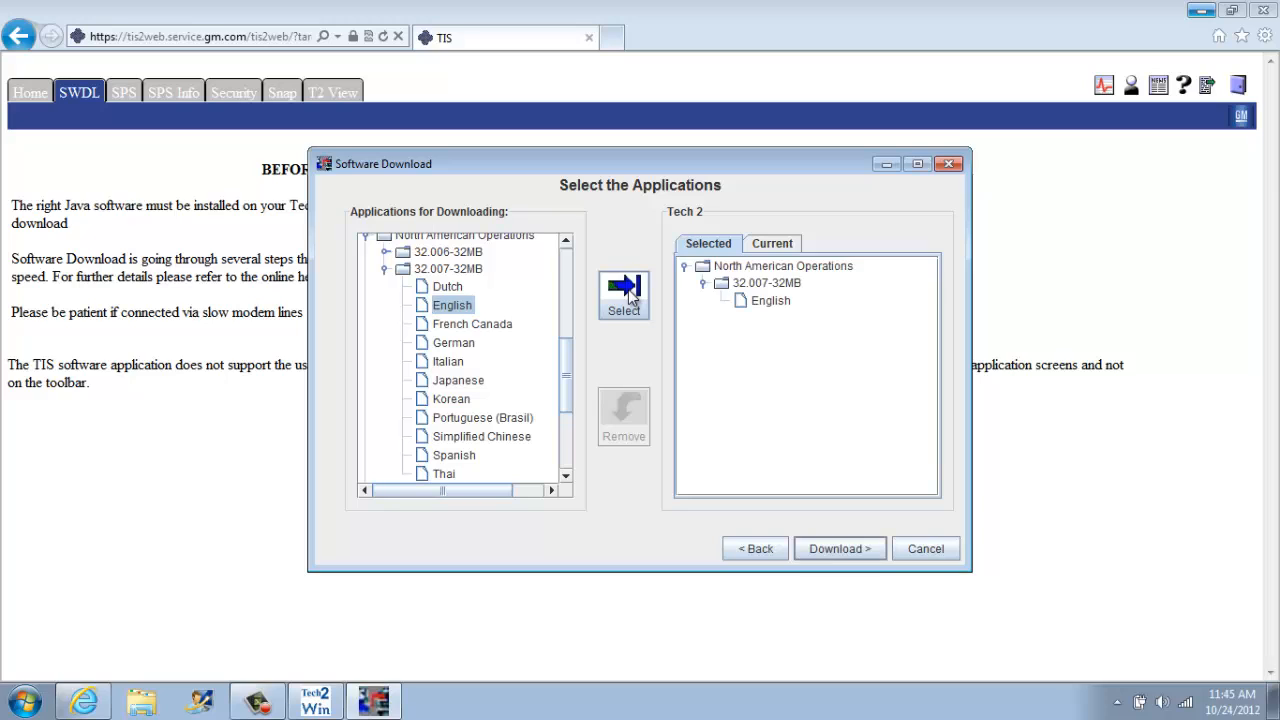
# Step: Download the selected application to the Tech 2, close the finished download and return to the Tech2Win screen
pyautogui.click(836, 548)
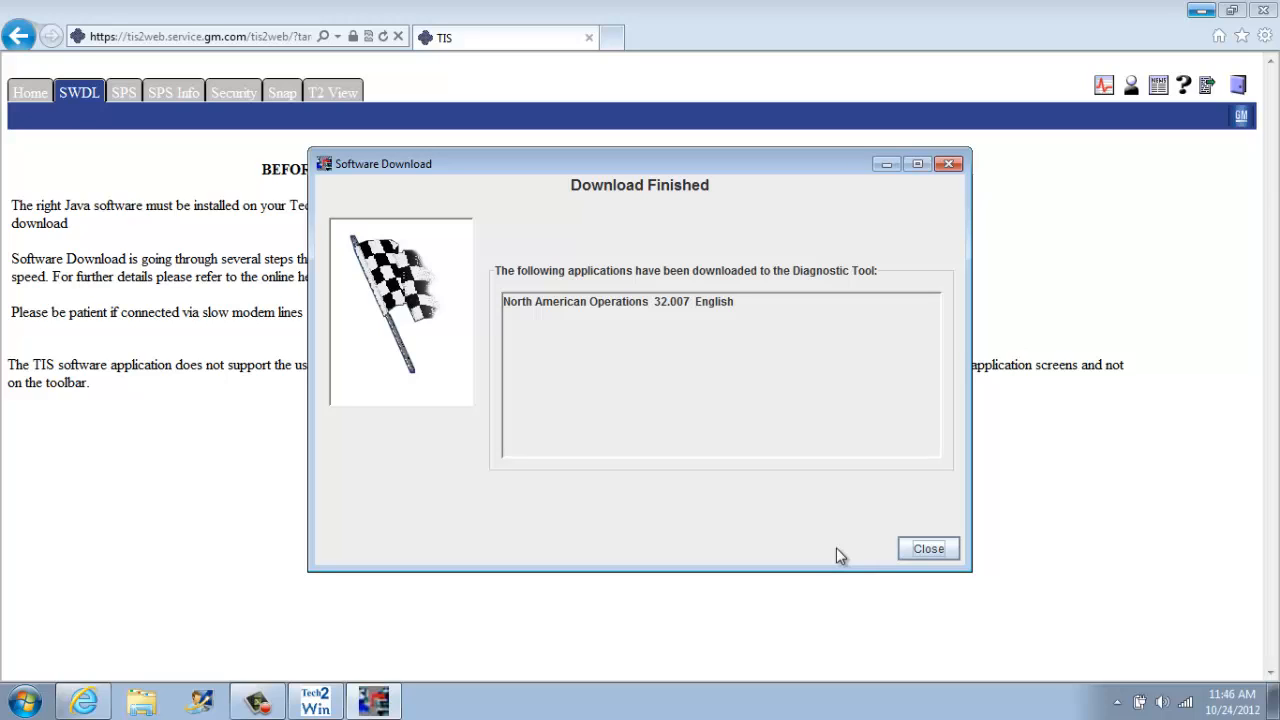
pyautogui.click(922, 550)
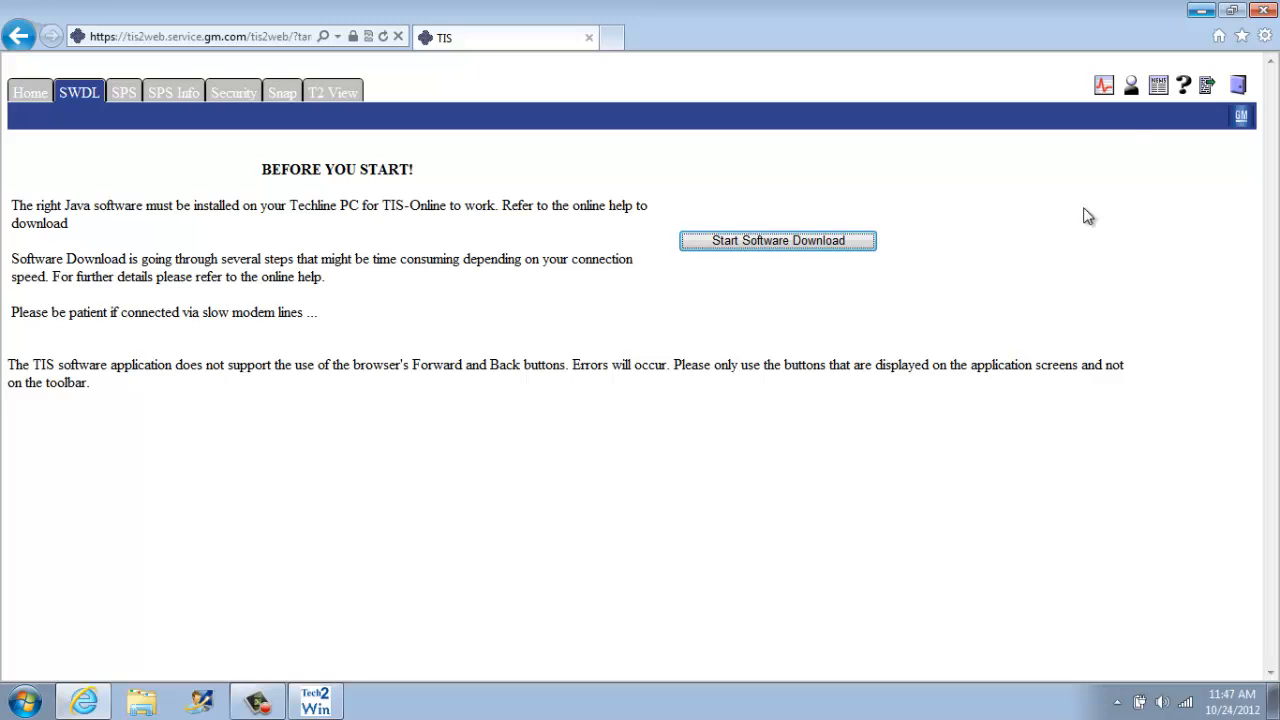
pyautogui.click(1203, 10)
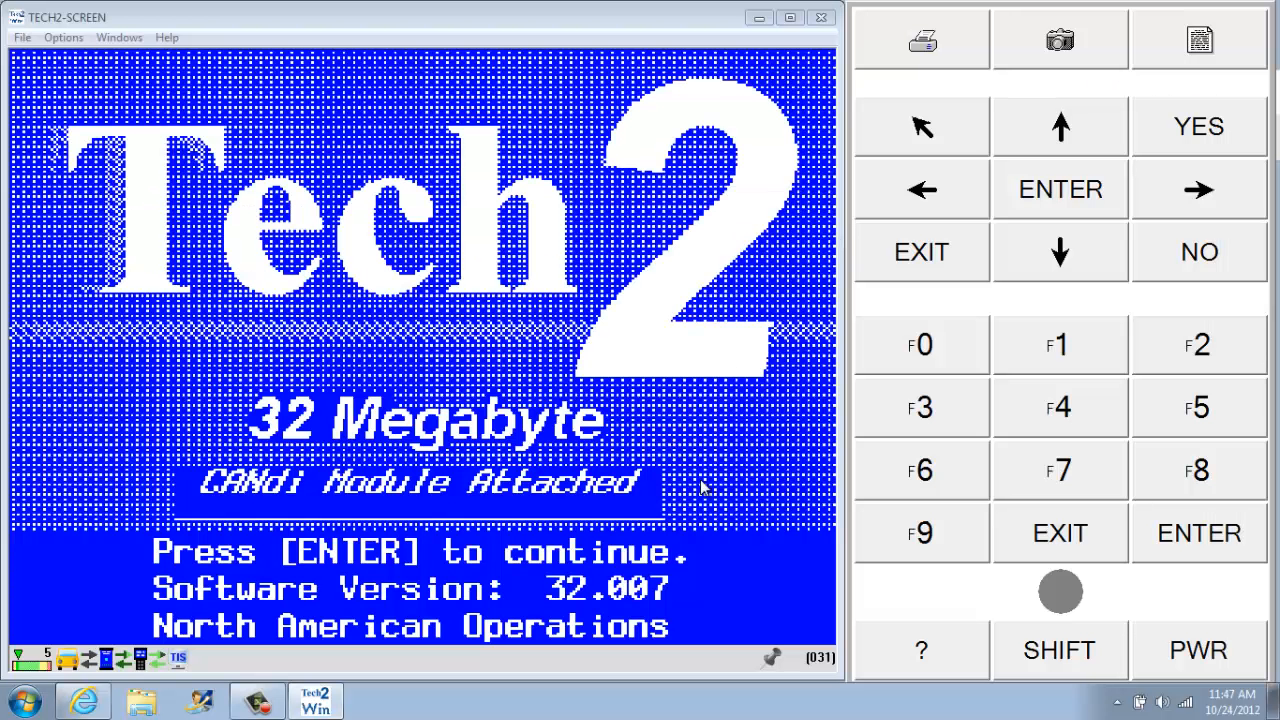